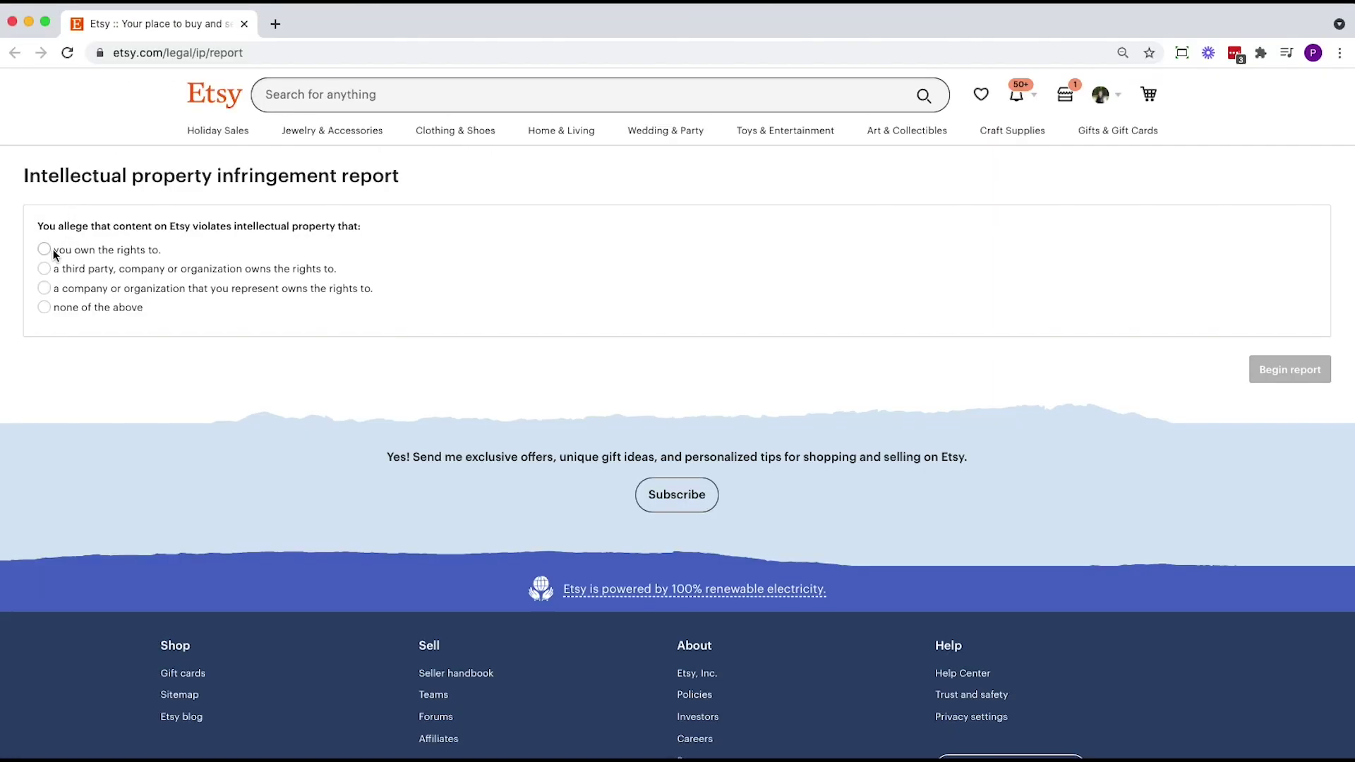
# - Compare the notices for the first three intellectual property ownership options, highlighting the authorization requirement and the legal consequences warning
pyautogui.click(45, 250)
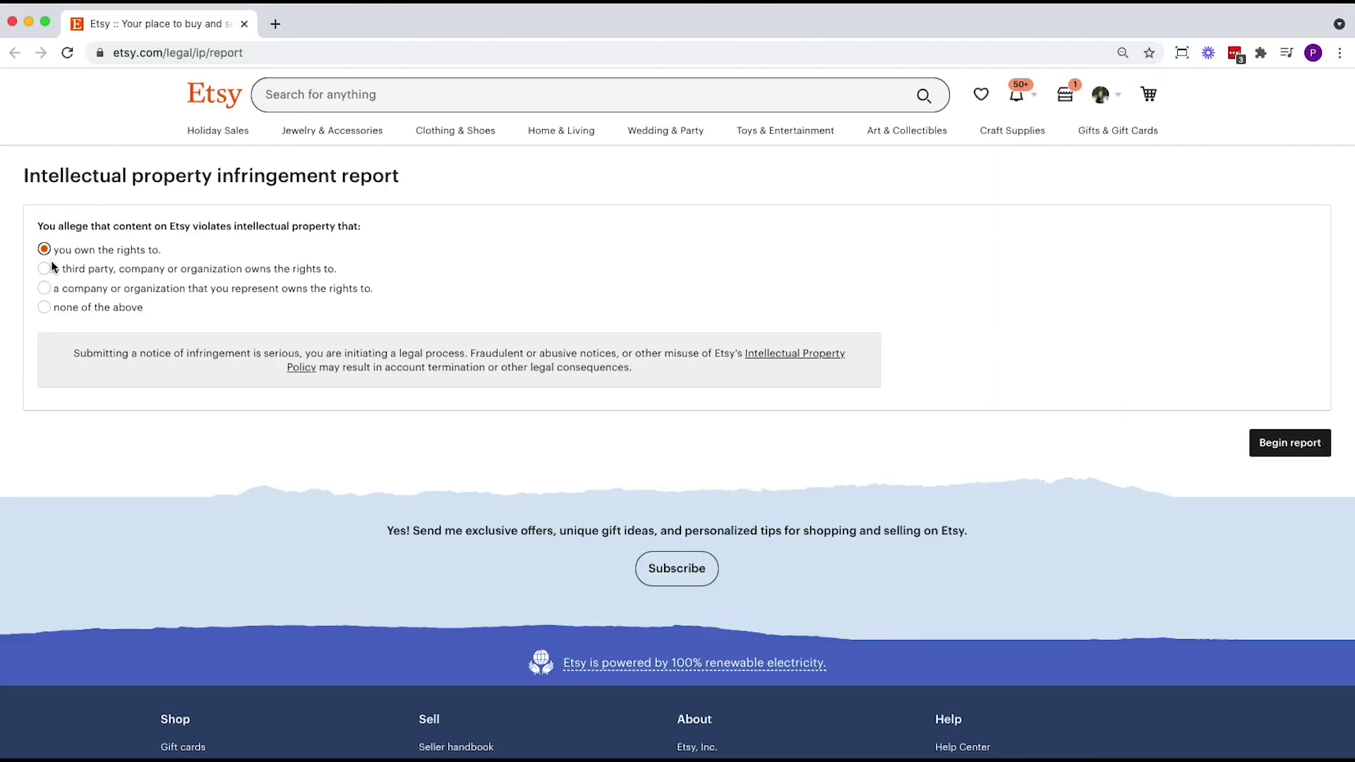
pyautogui.click(45, 270)
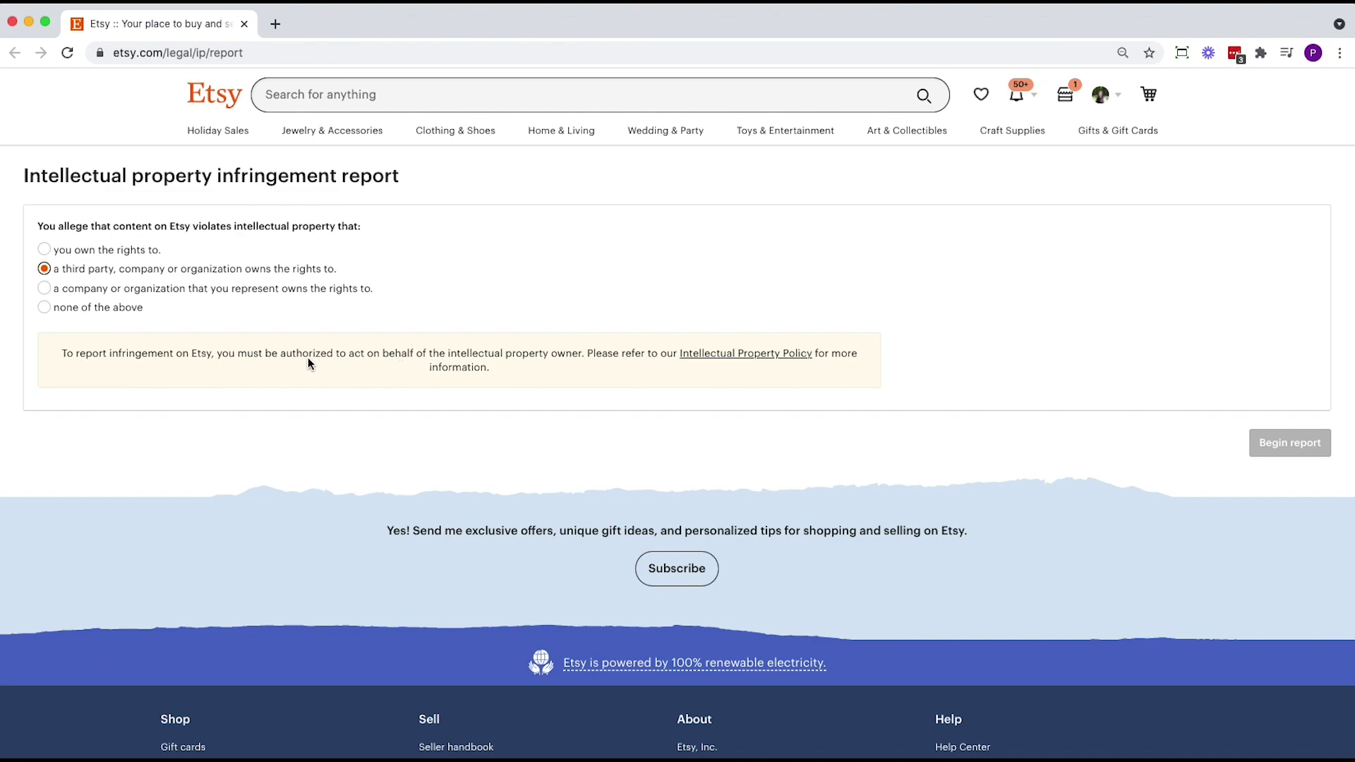
pyautogui.moveTo(214, 352); pyautogui.dragTo(585, 353)
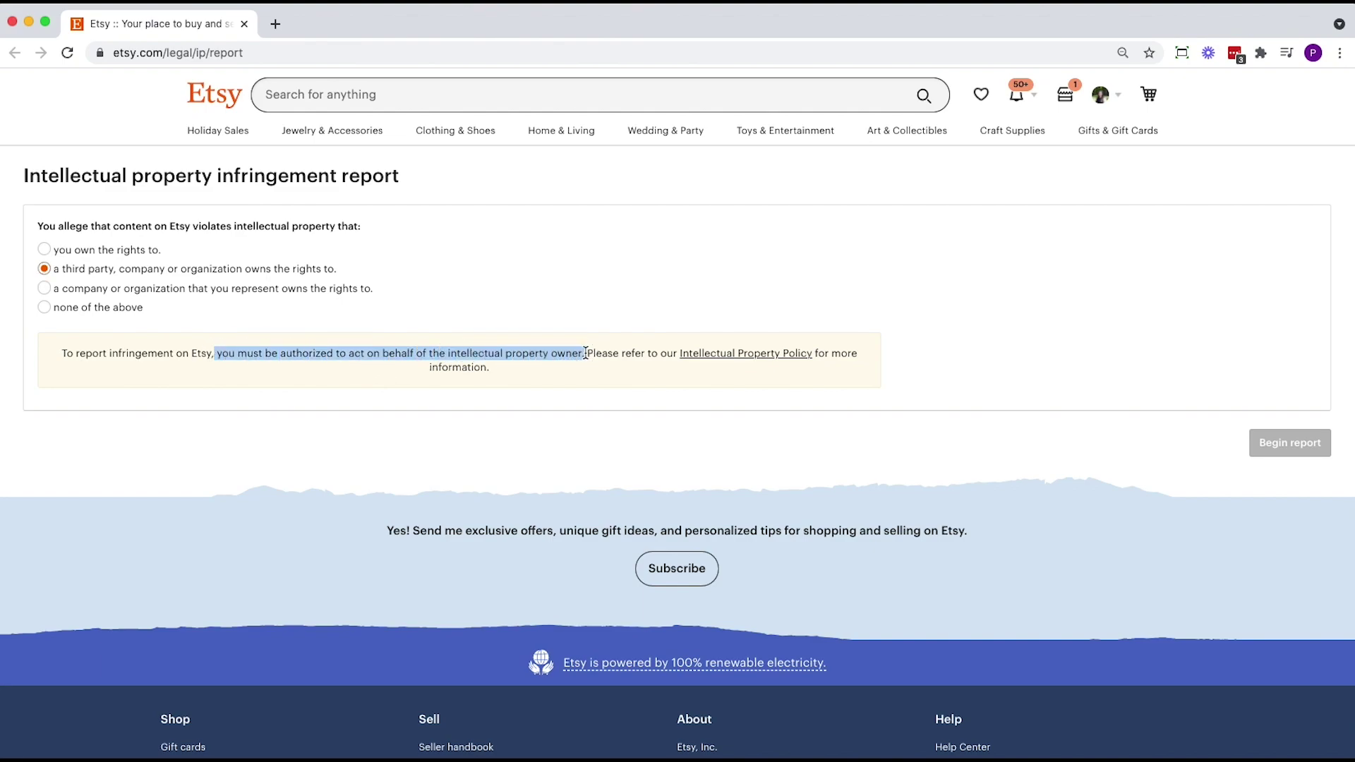
pyautogui.click(49, 287)
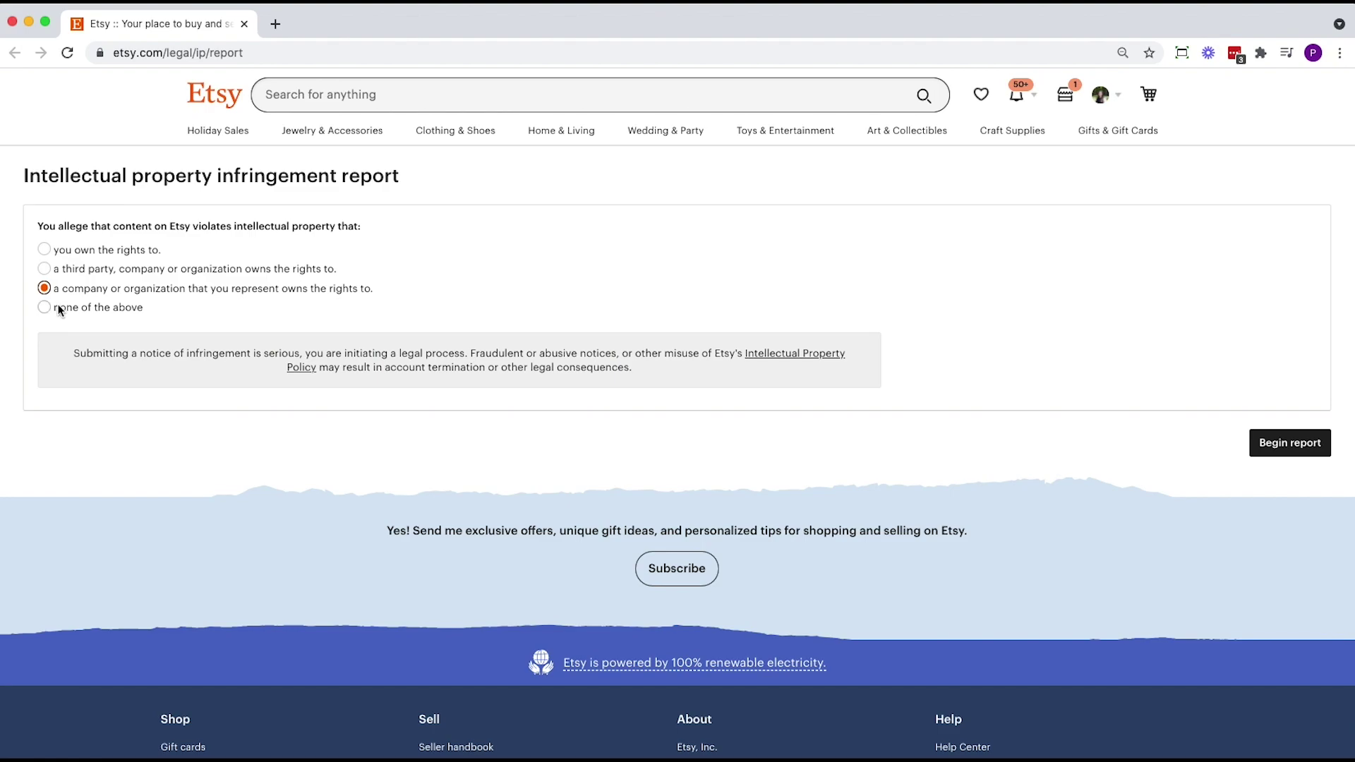
pyautogui.moveTo(74, 352); pyautogui.dragTo(642, 381)
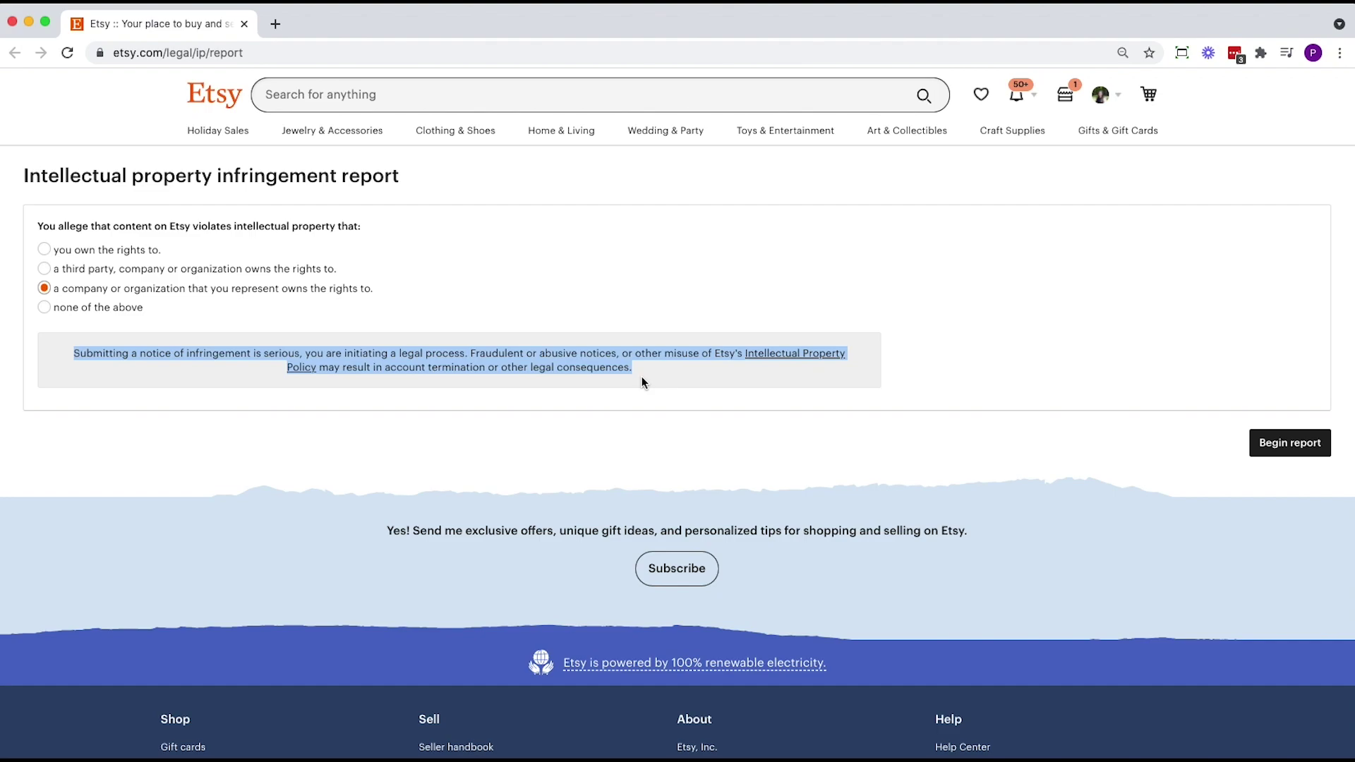
# - Choose "none of the above" as the ownership claim, view the linked Our House Rules page, and return to the infringement report
pyautogui.click(100, 305)
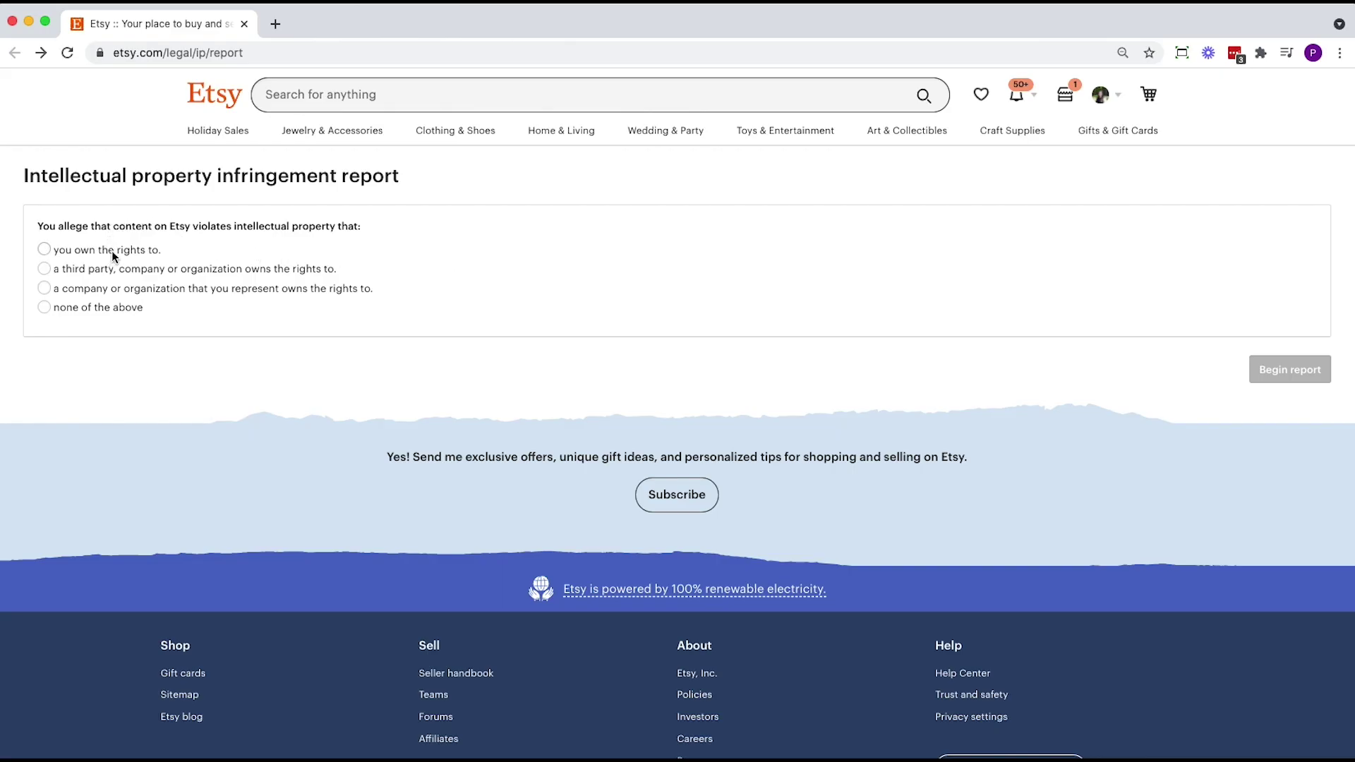
pyautogui.click(111, 251)
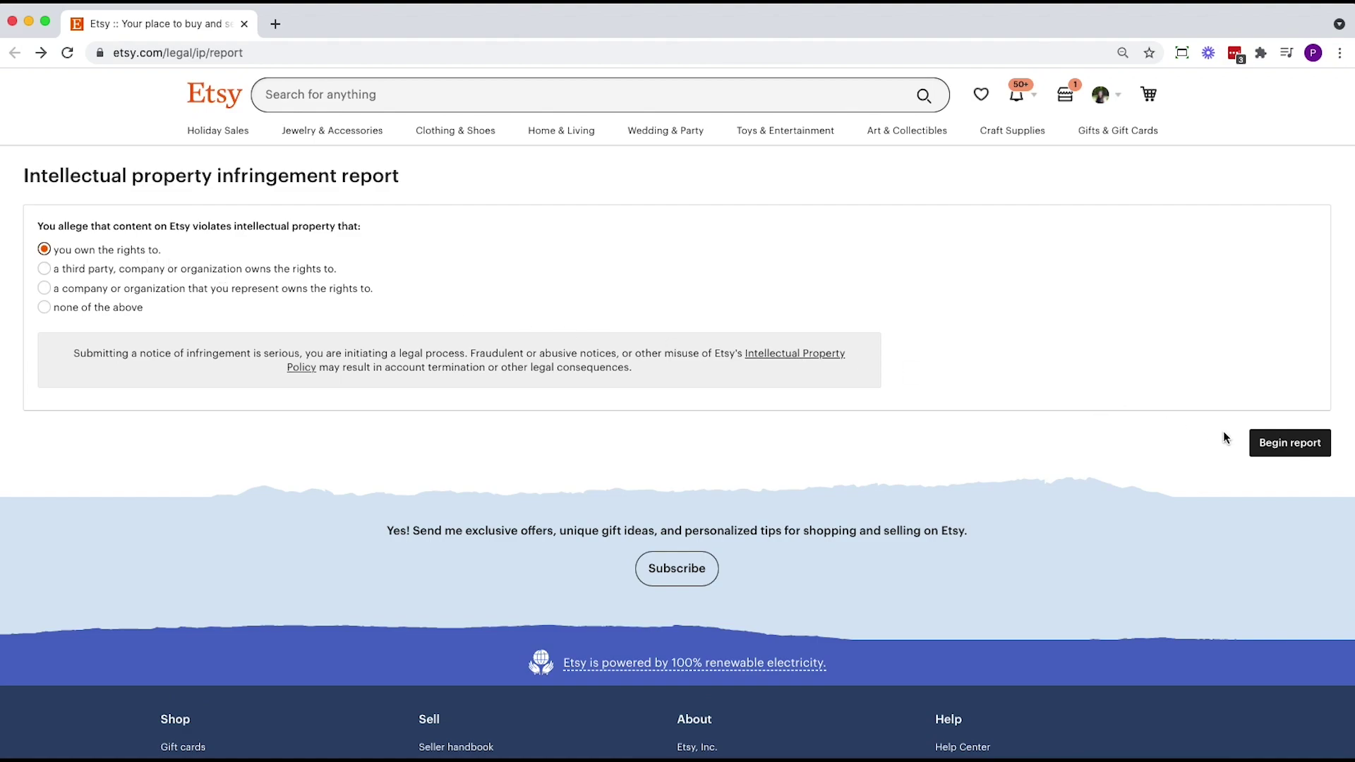
pyautogui.click(101, 306)
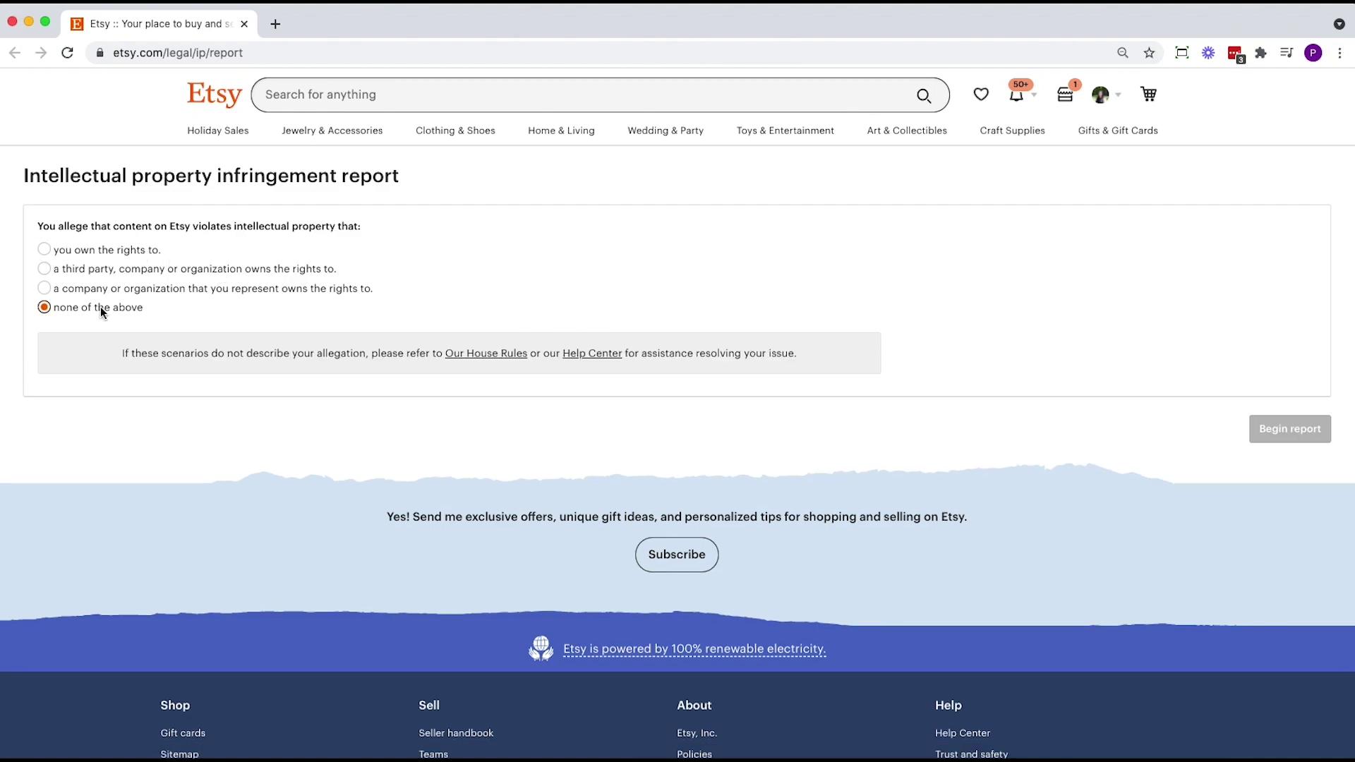
pyautogui.click(480, 356)
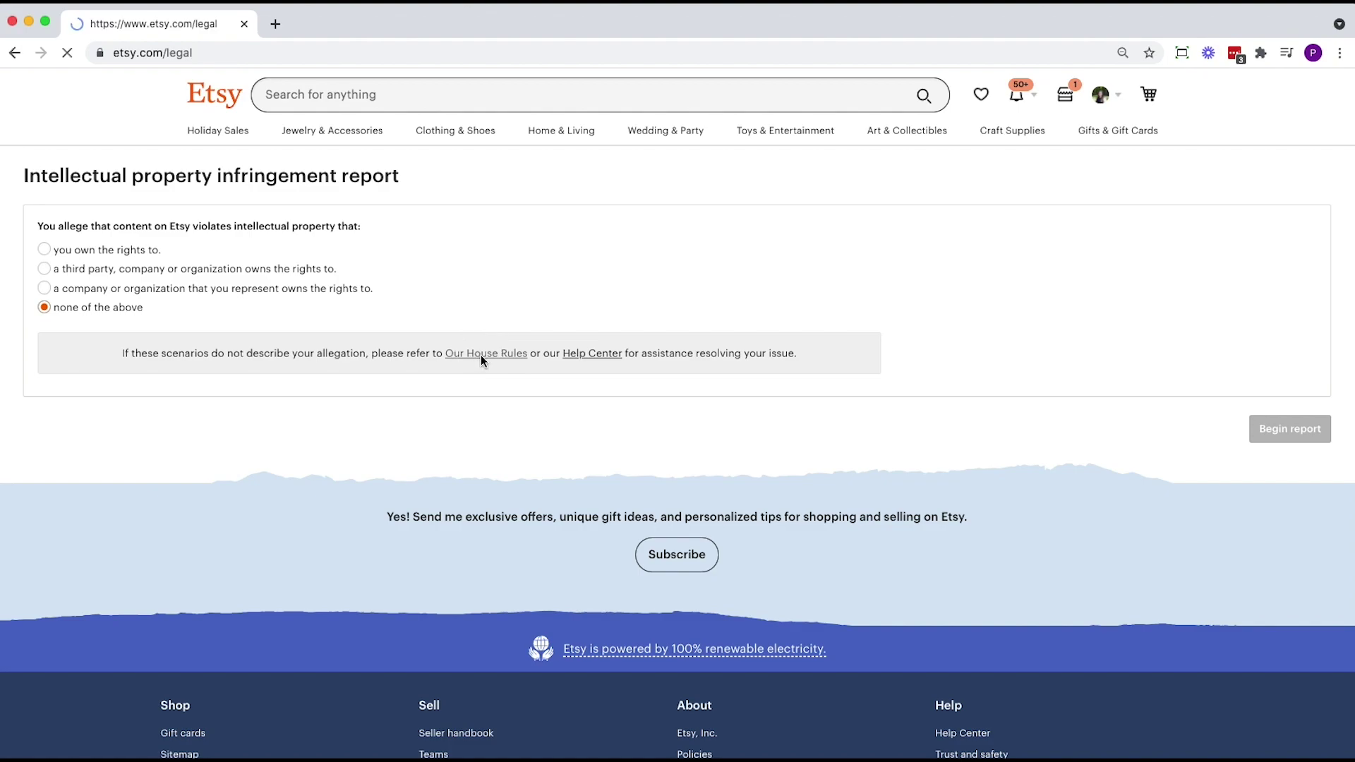
pyautogui.scroll(-3, 497, 356)
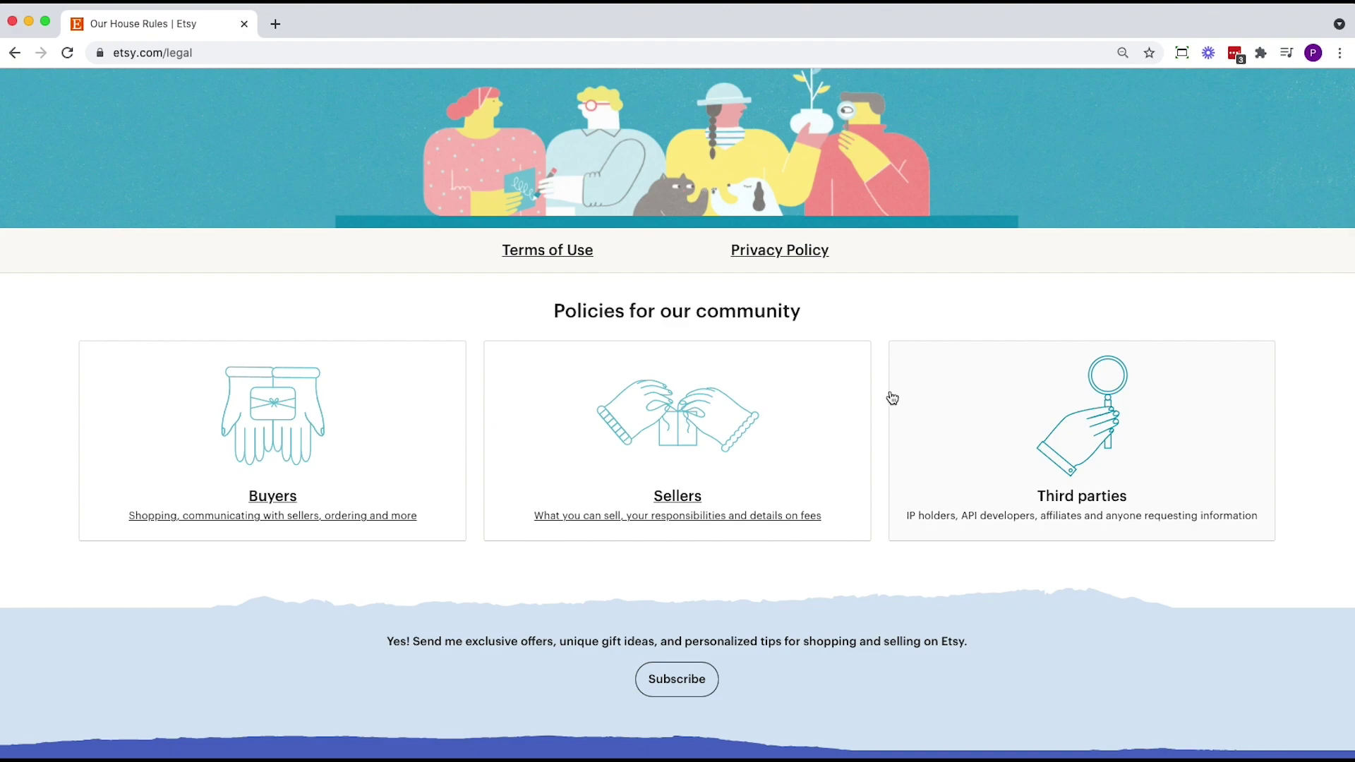
pyautogui.click(15, 54)
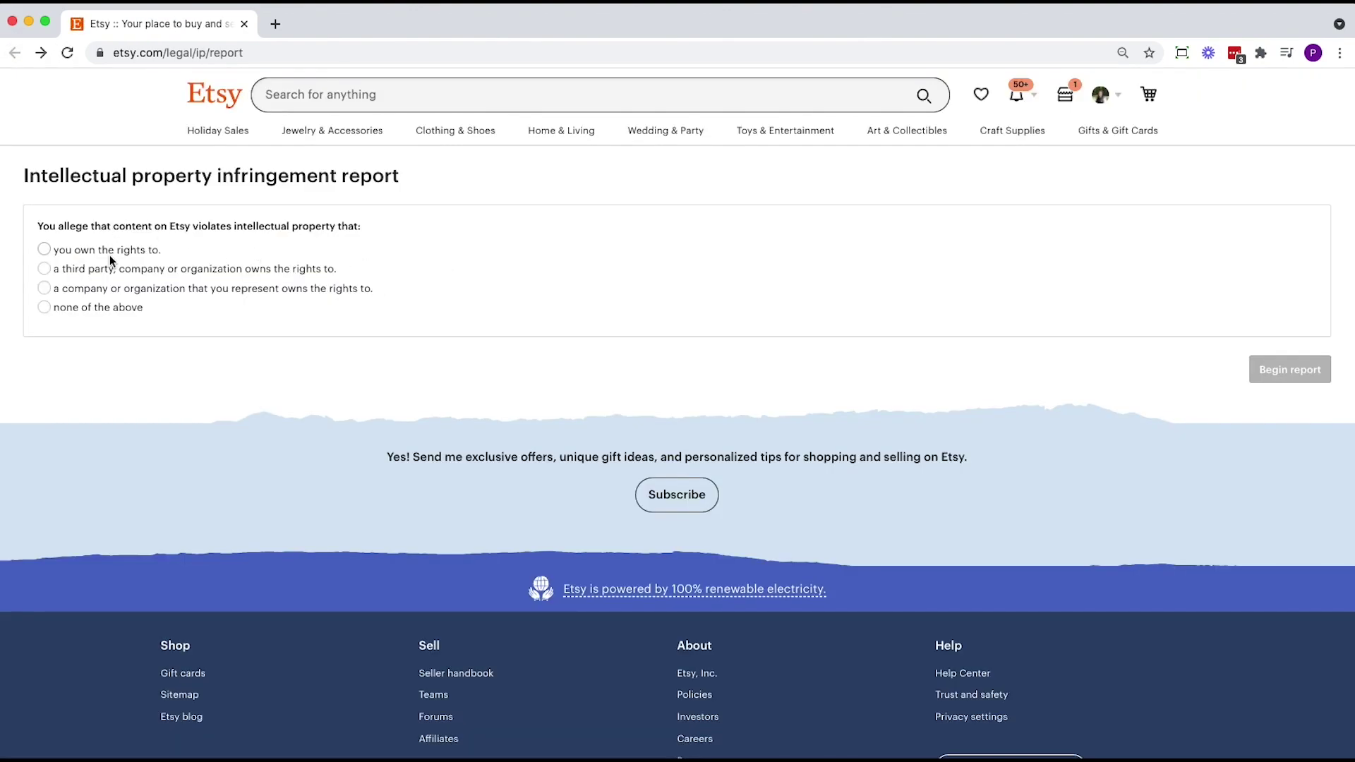
# - Begin the infringement report with the claim that you own the rights to the intellectual property
pyautogui.click(114, 252)
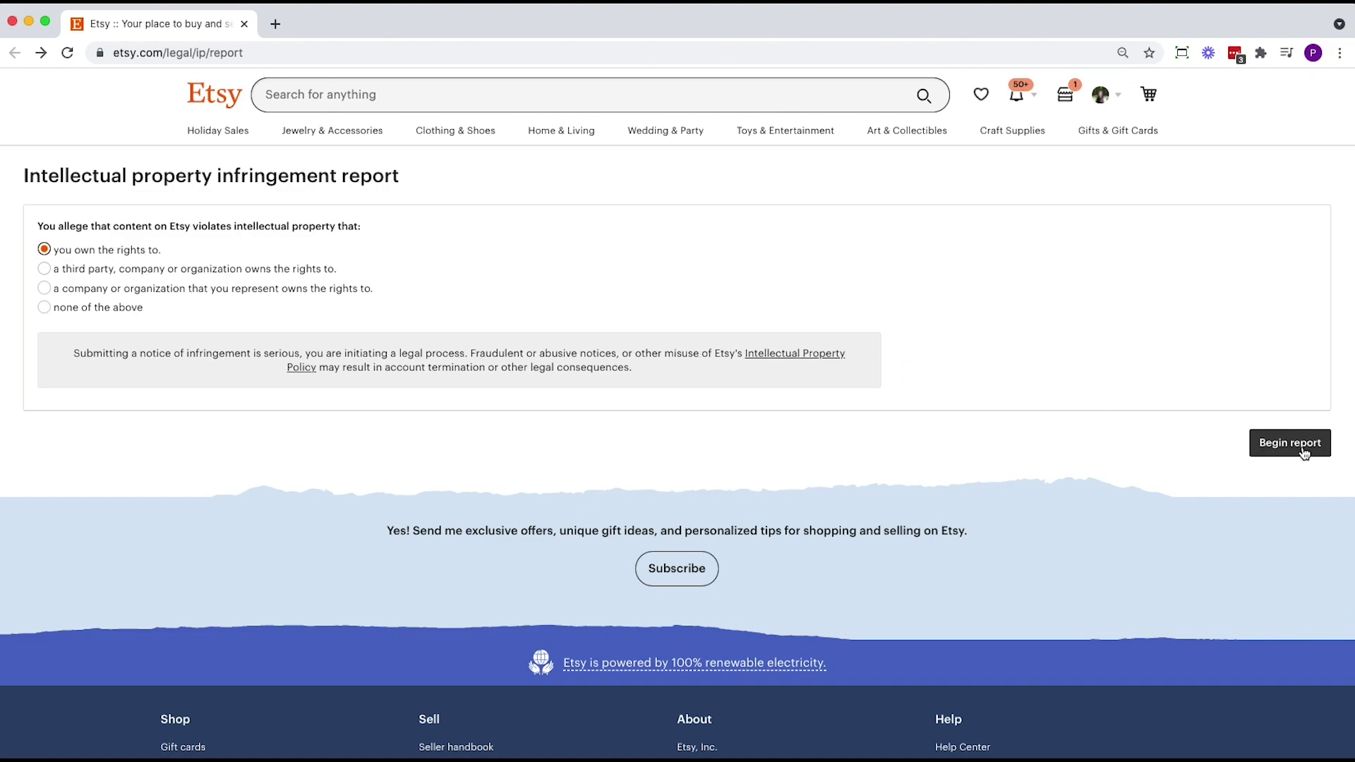
pyautogui.click(60, 291)
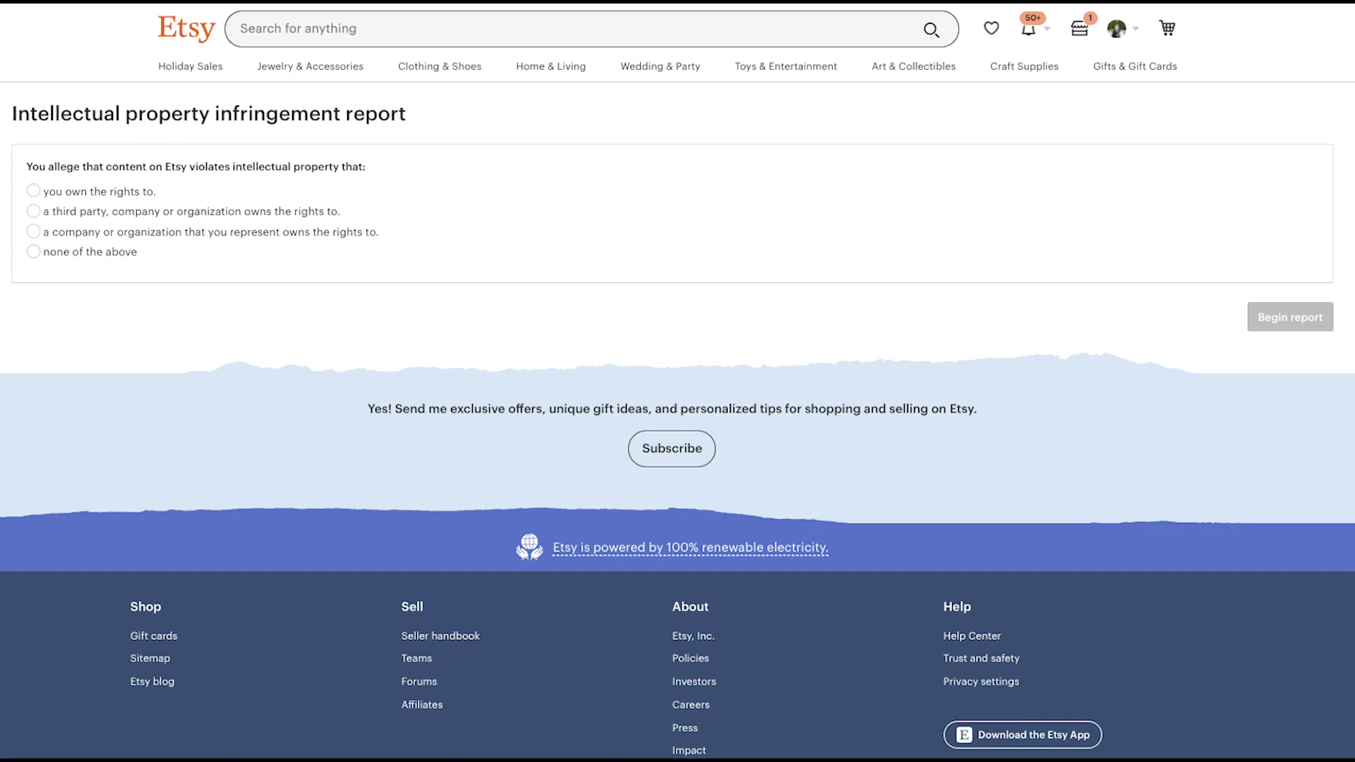
pyautogui.click(33, 190)
pyautogui.click(1302, 321)
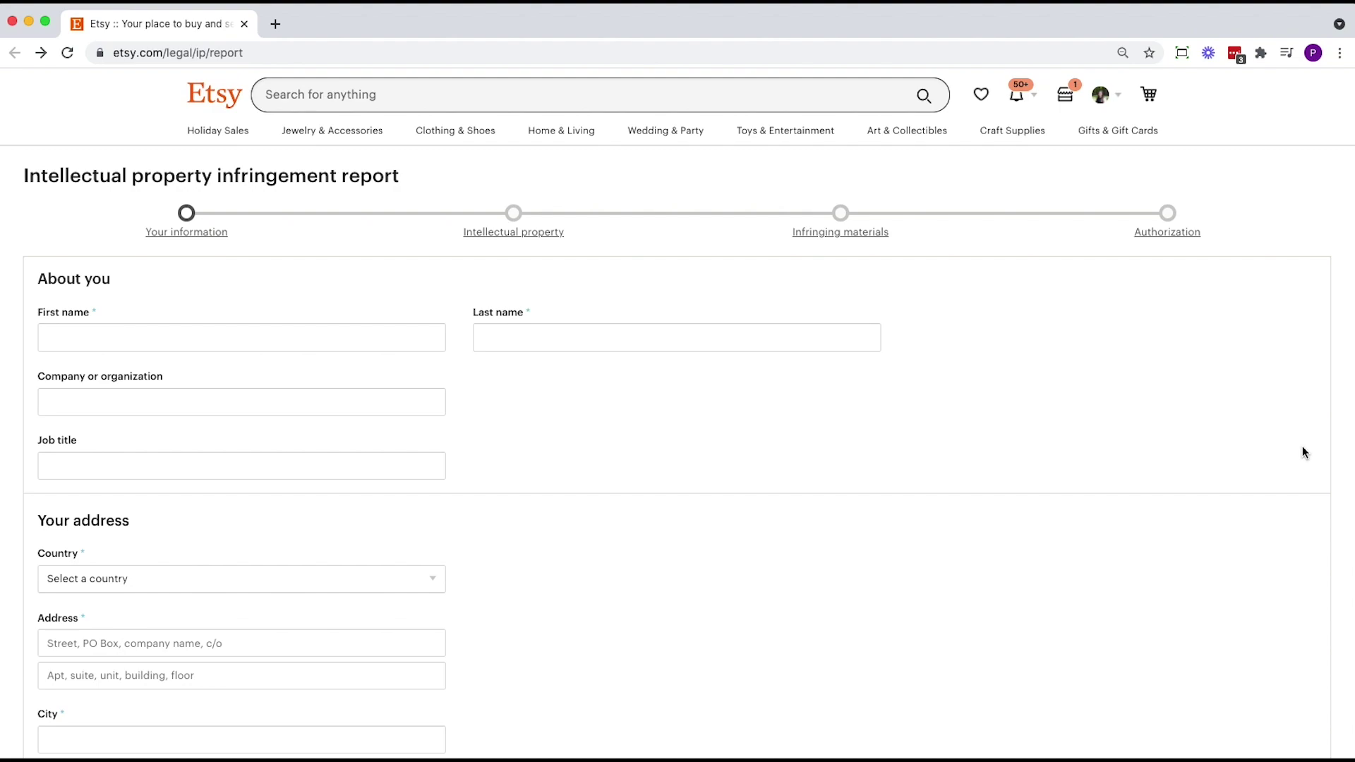
# - Examine the fields of the Your information page and the copyright questions on the Intellectual property page
pyautogui.scroll(-8, 1263, 459)
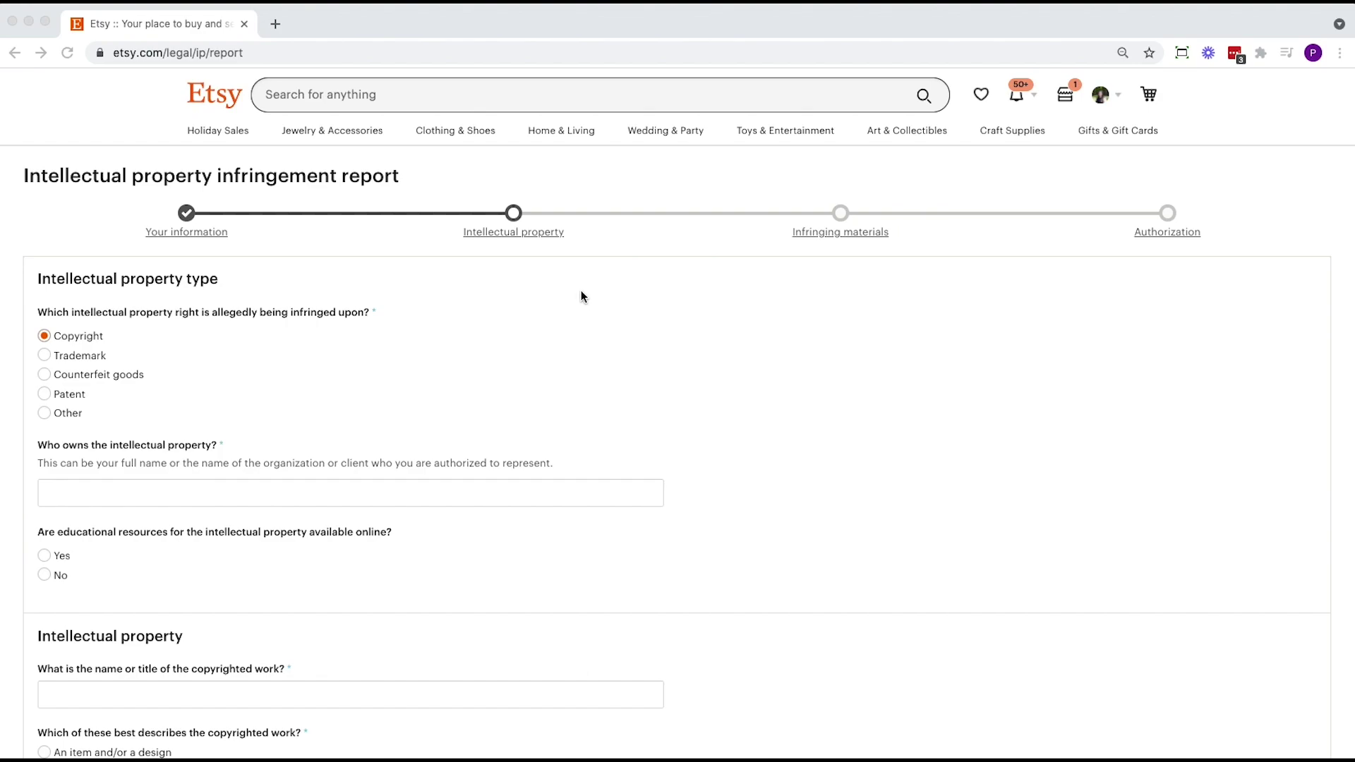
pyautogui.scroll(-2, 515, 295)
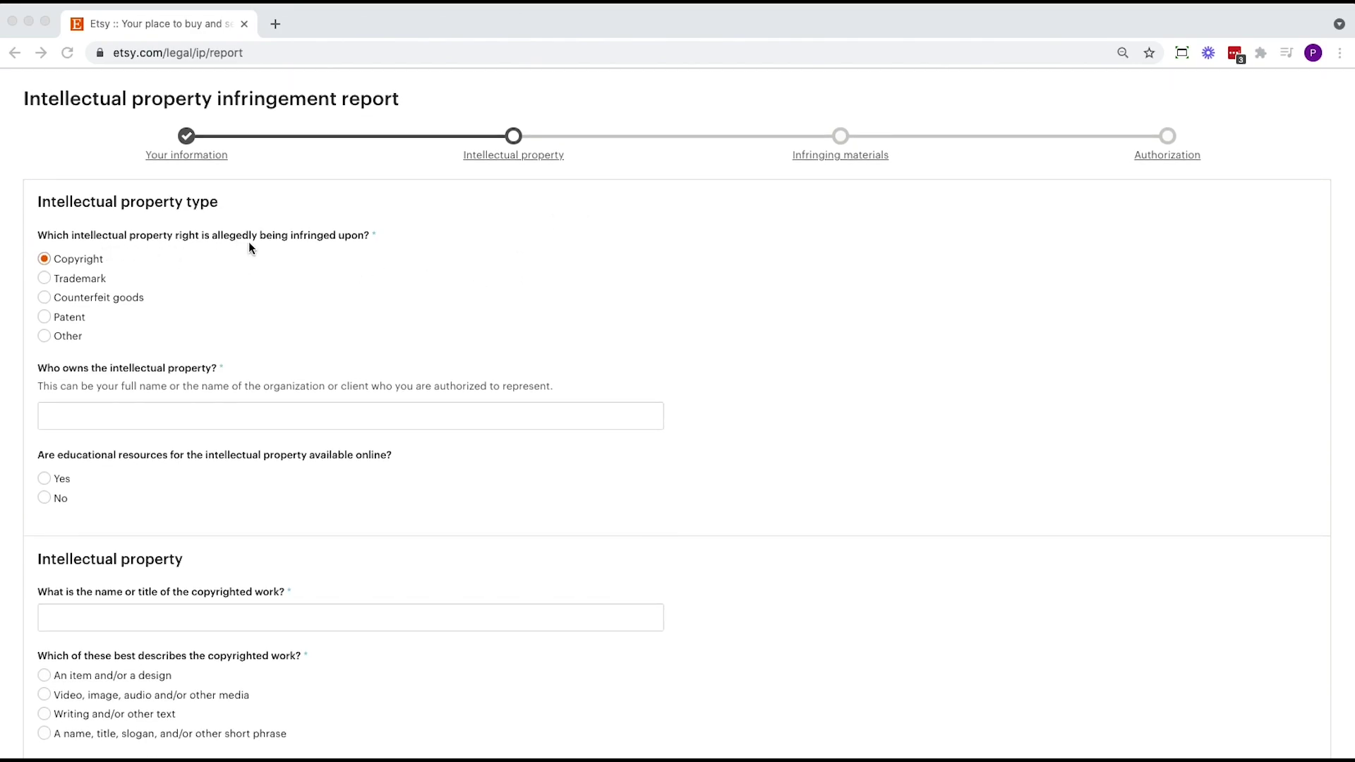
pyautogui.scroll(-3, 261, 255)
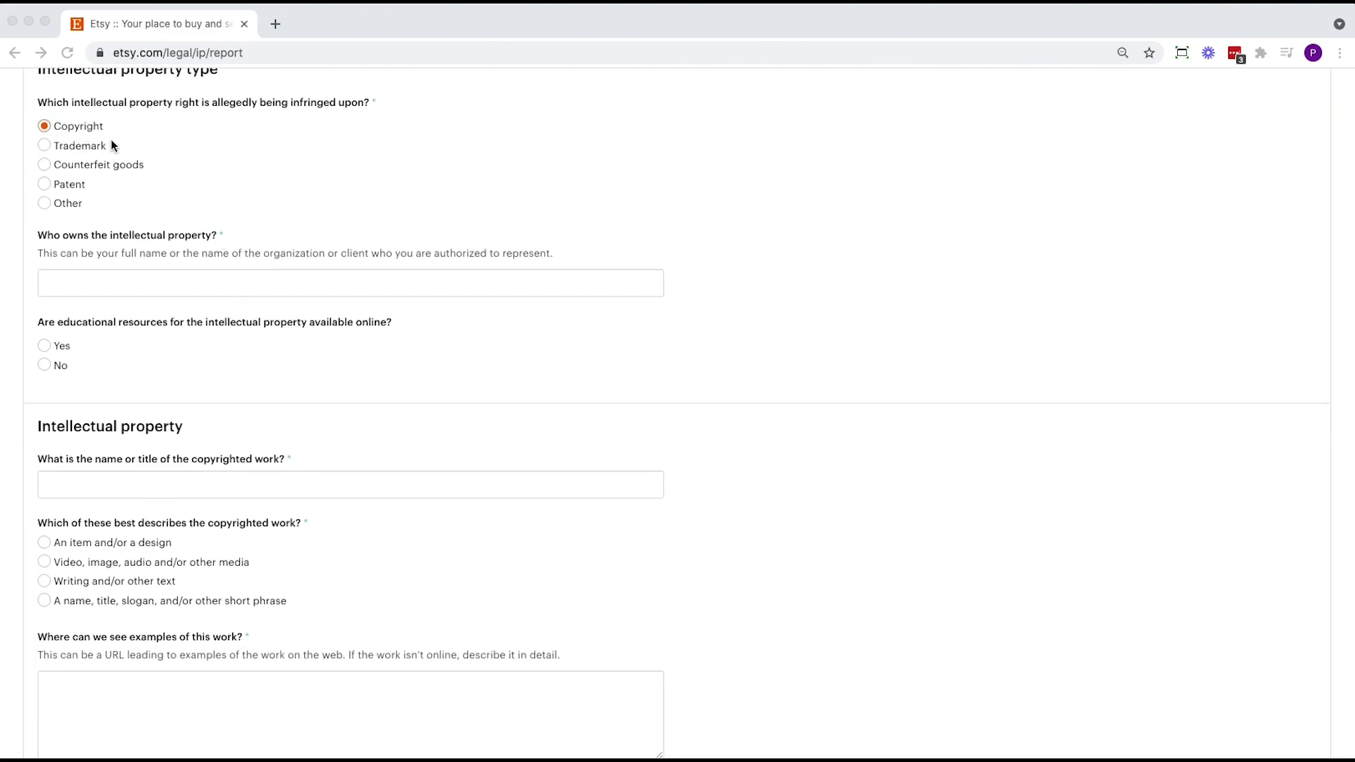
pyautogui.scroll(-5, 497, 312)
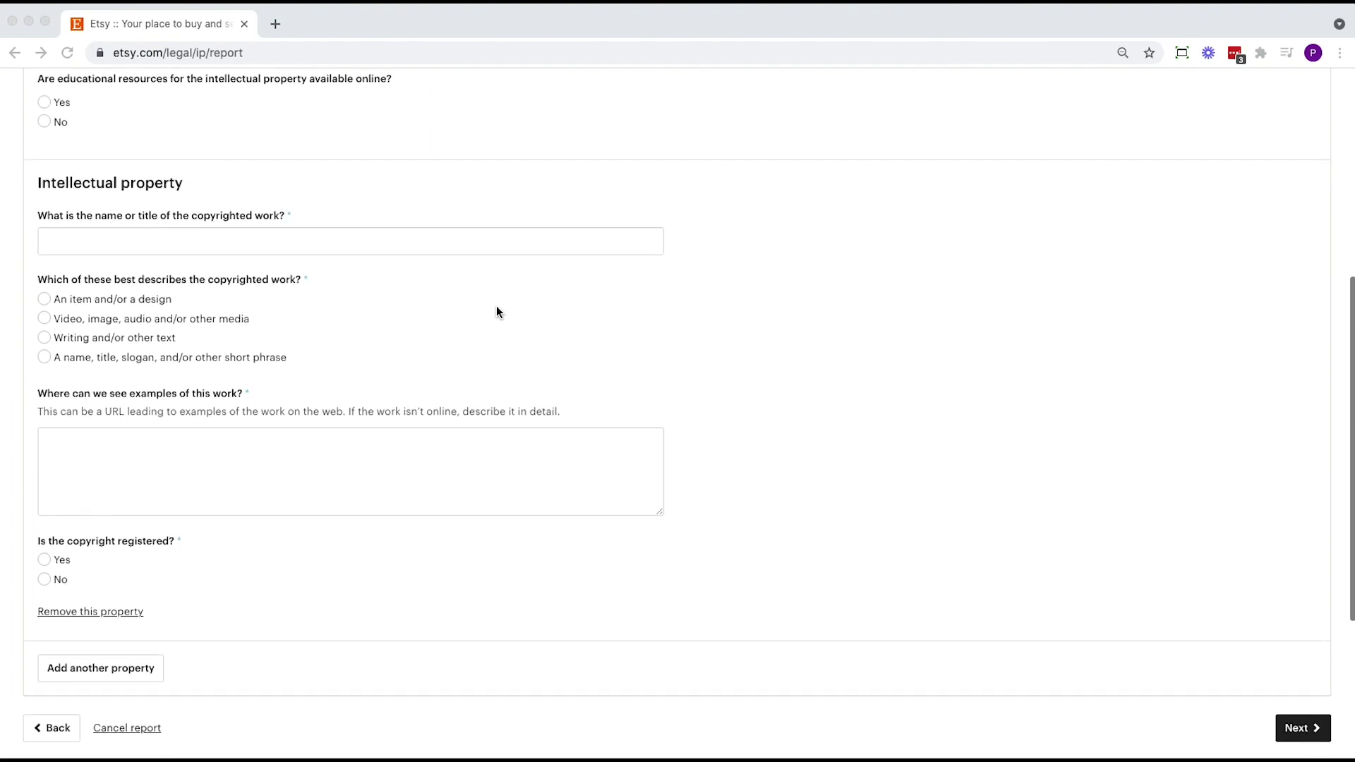
pyautogui.scroll(3, 497, 312)
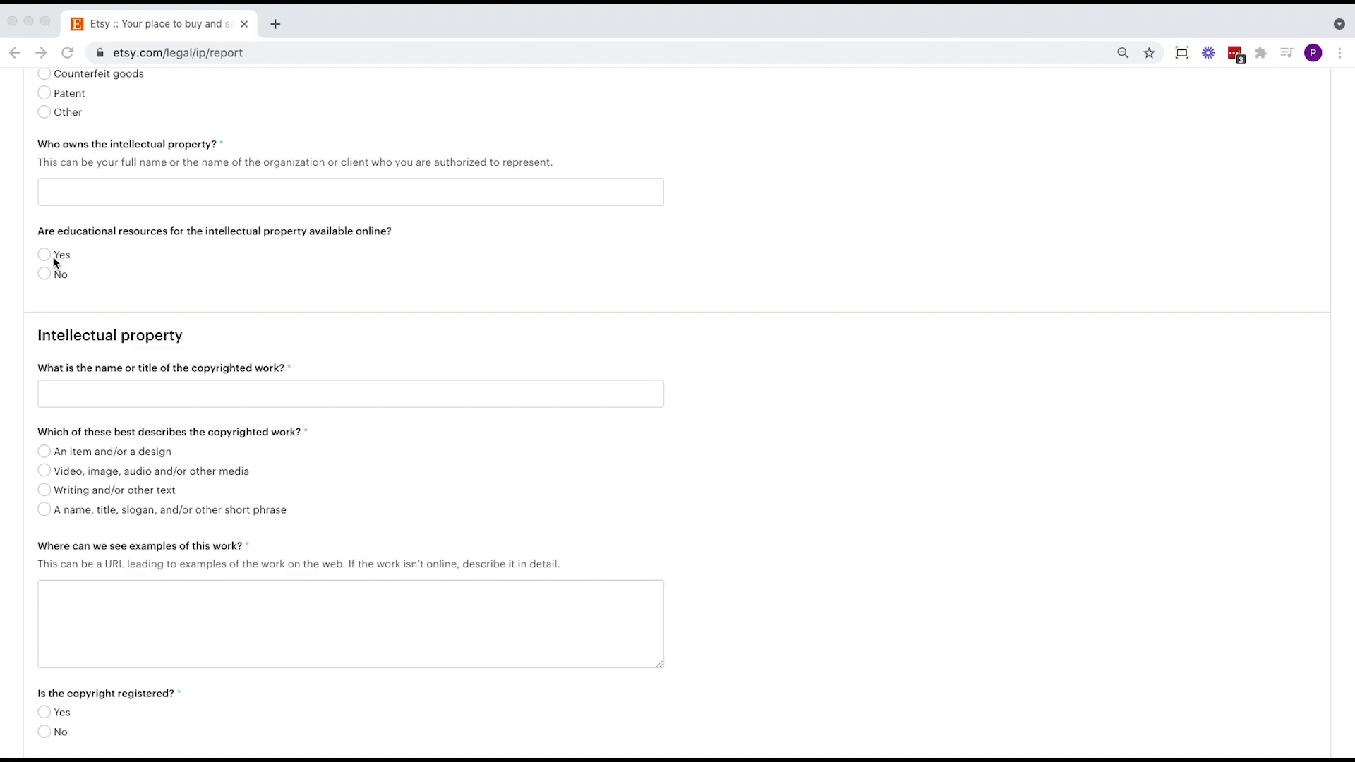
pyautogui.scroll(-5, 518, 288)
pyautogui.scroll(-1, 518, 288)
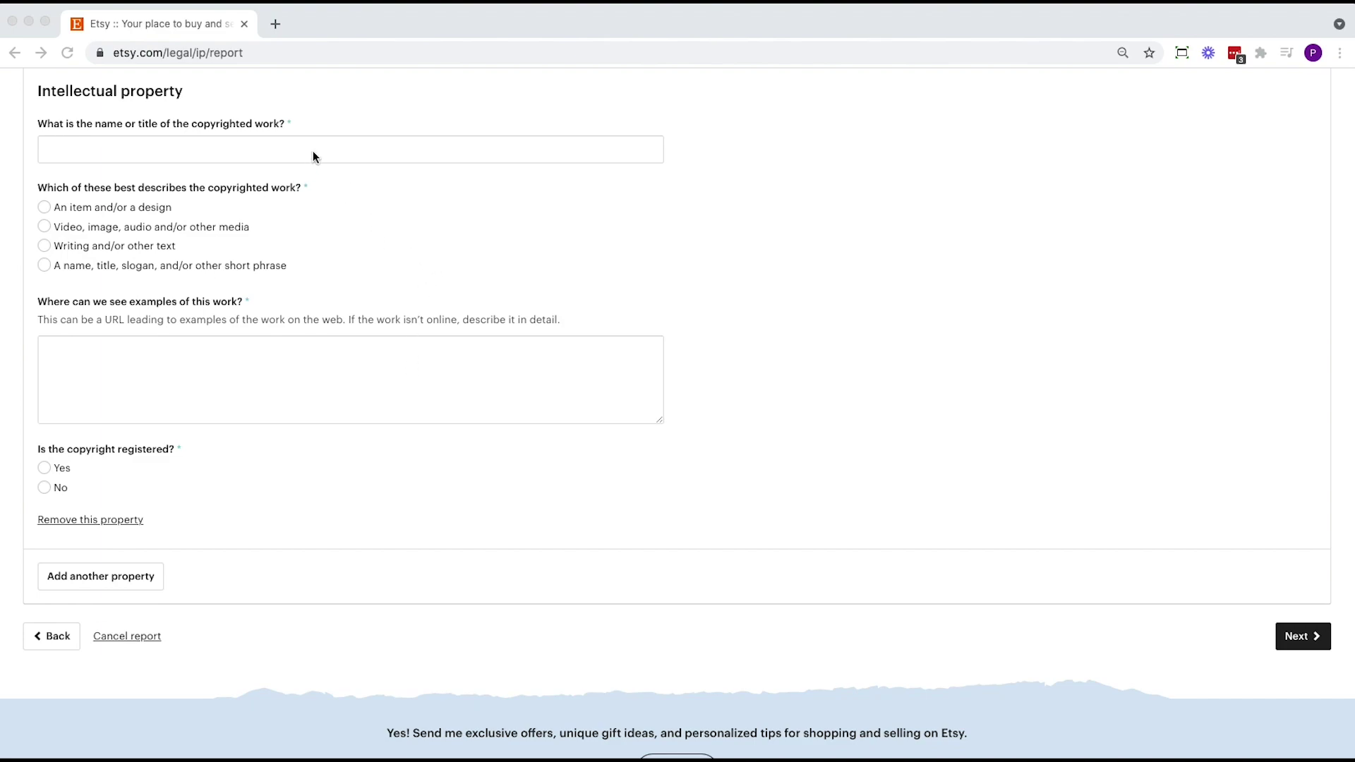
# - Try the descriptions of the copyrighted work, ending on "Writing and/or other text", and activate the field for examples of the work
pyautogui.click(93, 208)
pyautogui.click(97, 227)
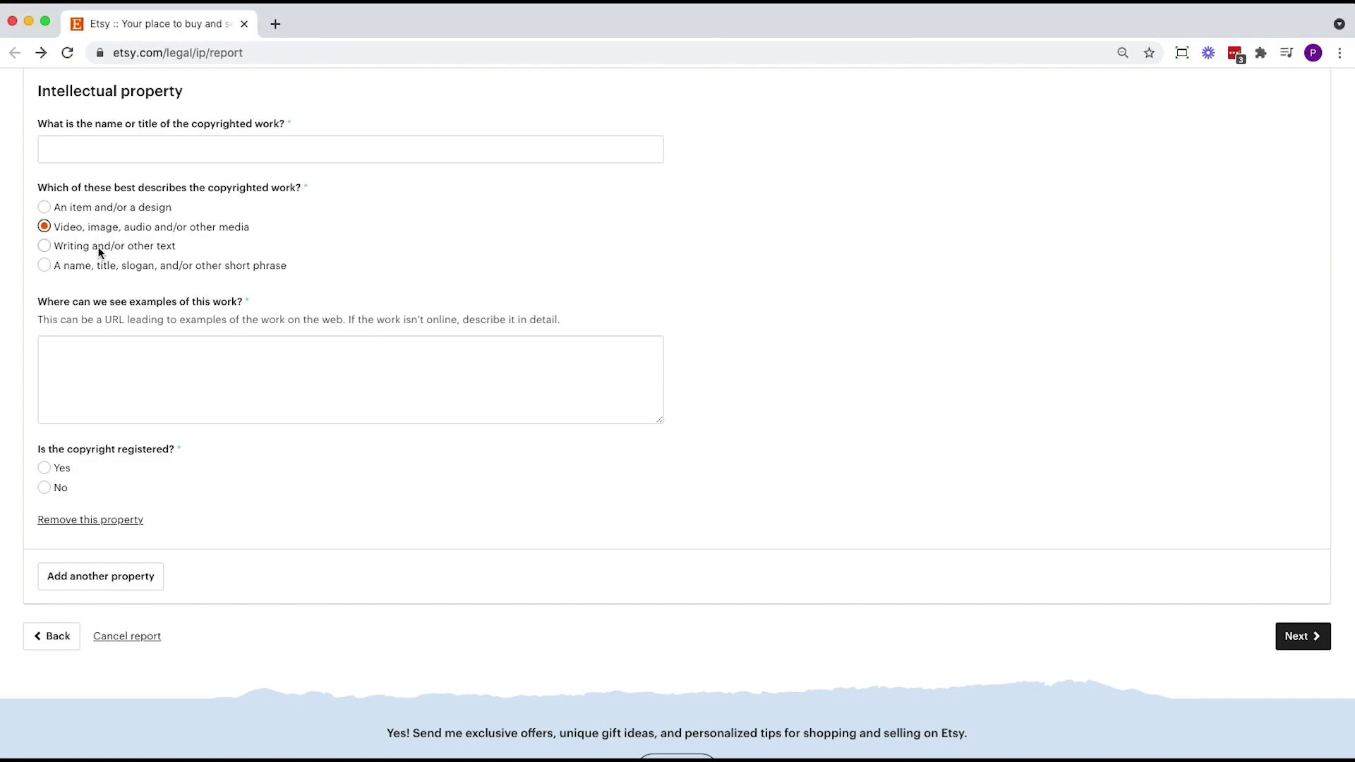
pyautogui.click(155, 247)
pyautogui.scroll(-1, 329, 279)
pyautogui.click(253, 316)
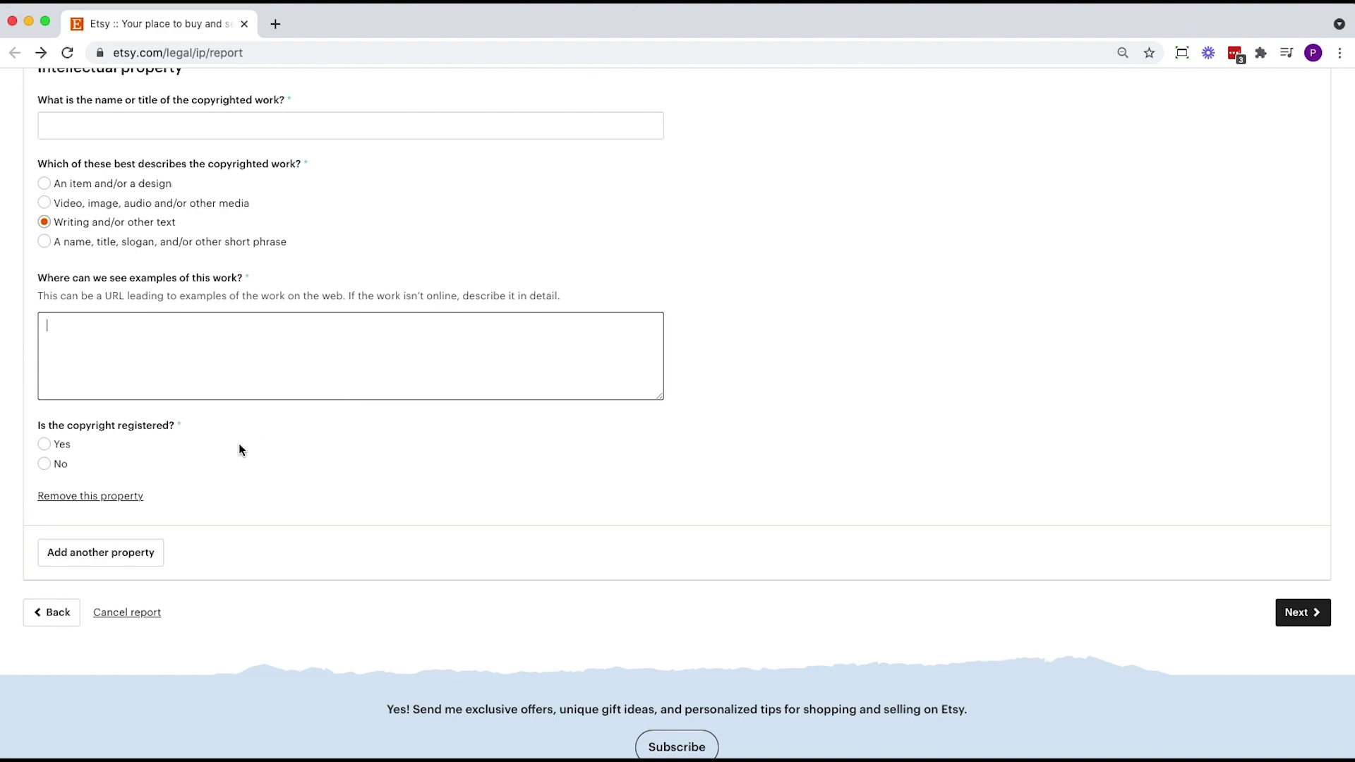
# - Mark the copyright as registered to view the registration place and number fields, and switch the answer to No
pyautogui.click(44, 443)
pyautogui.scroll(-3, 158, 428)
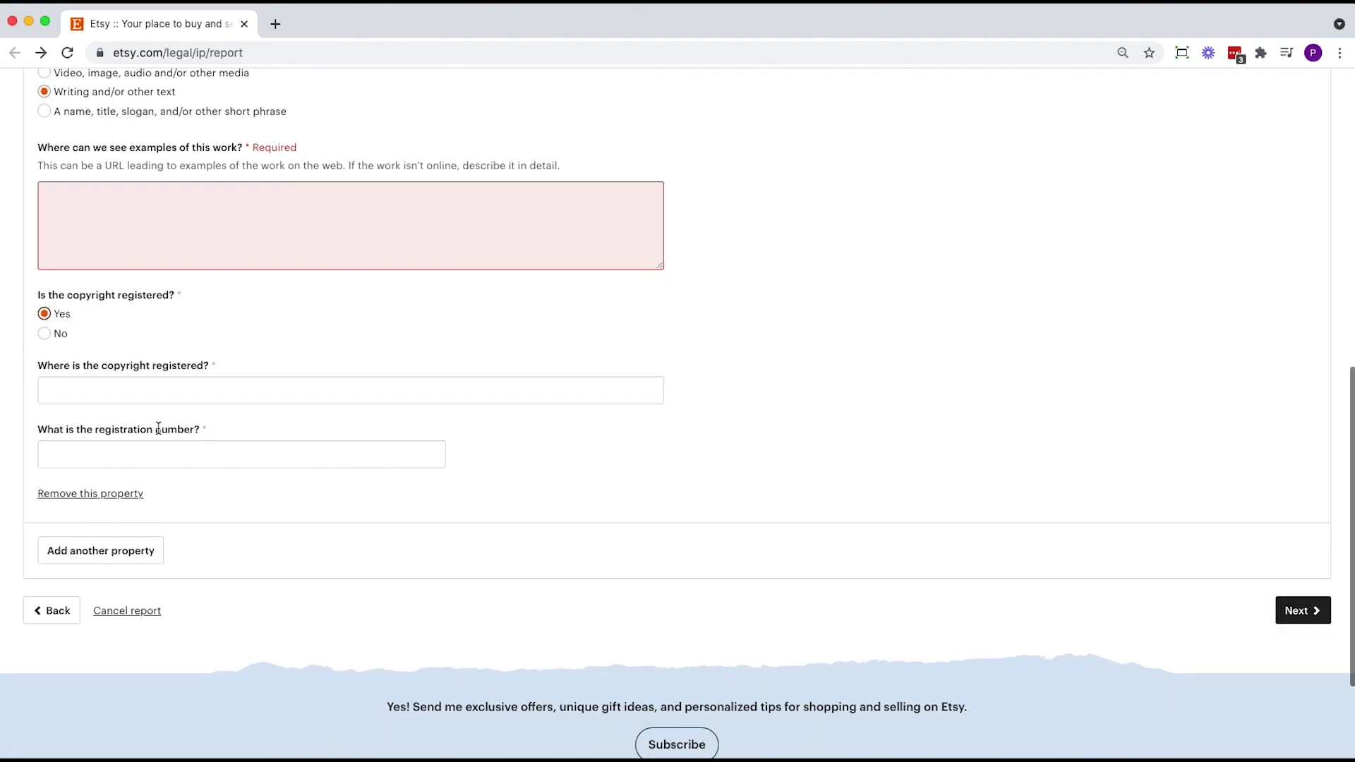
pyautogui.click(233, 399)
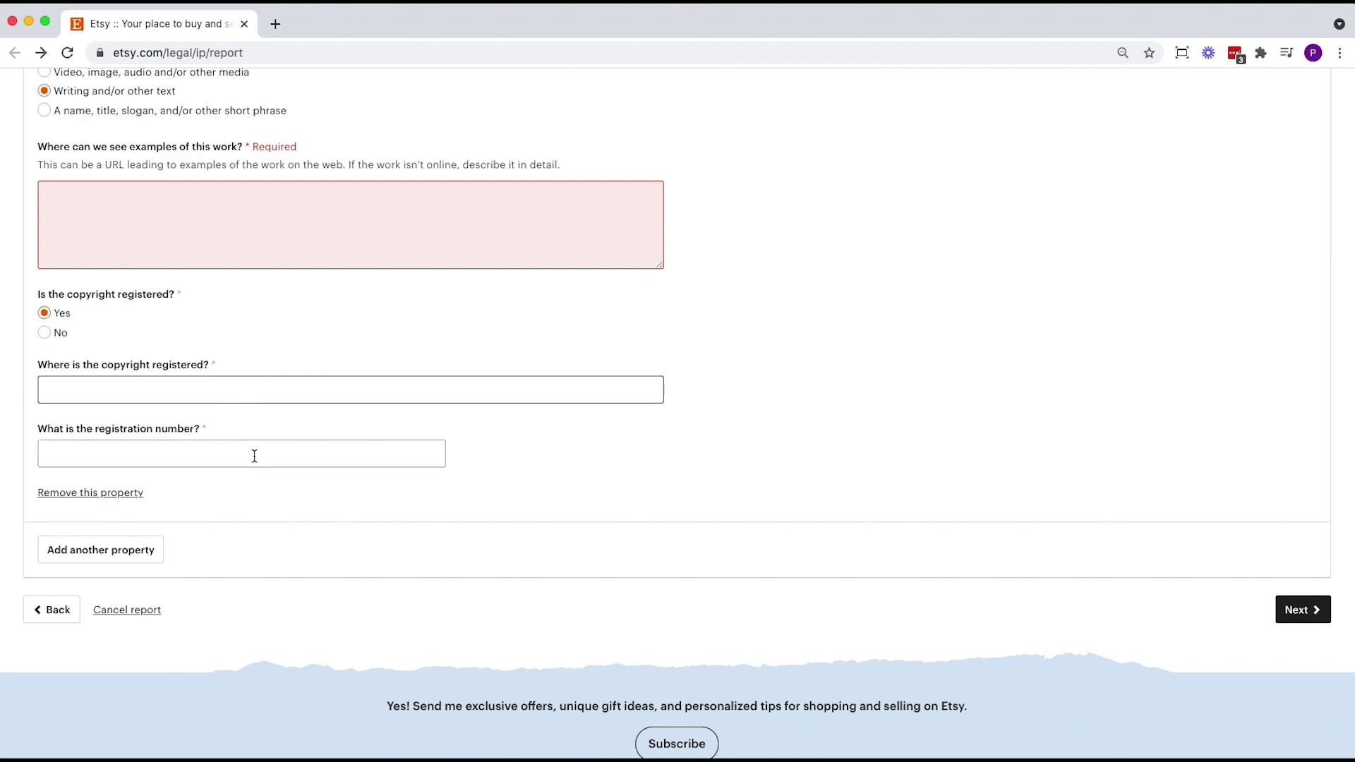
pyautogui.click(208, 456)
pyautogui.click(44, 332)
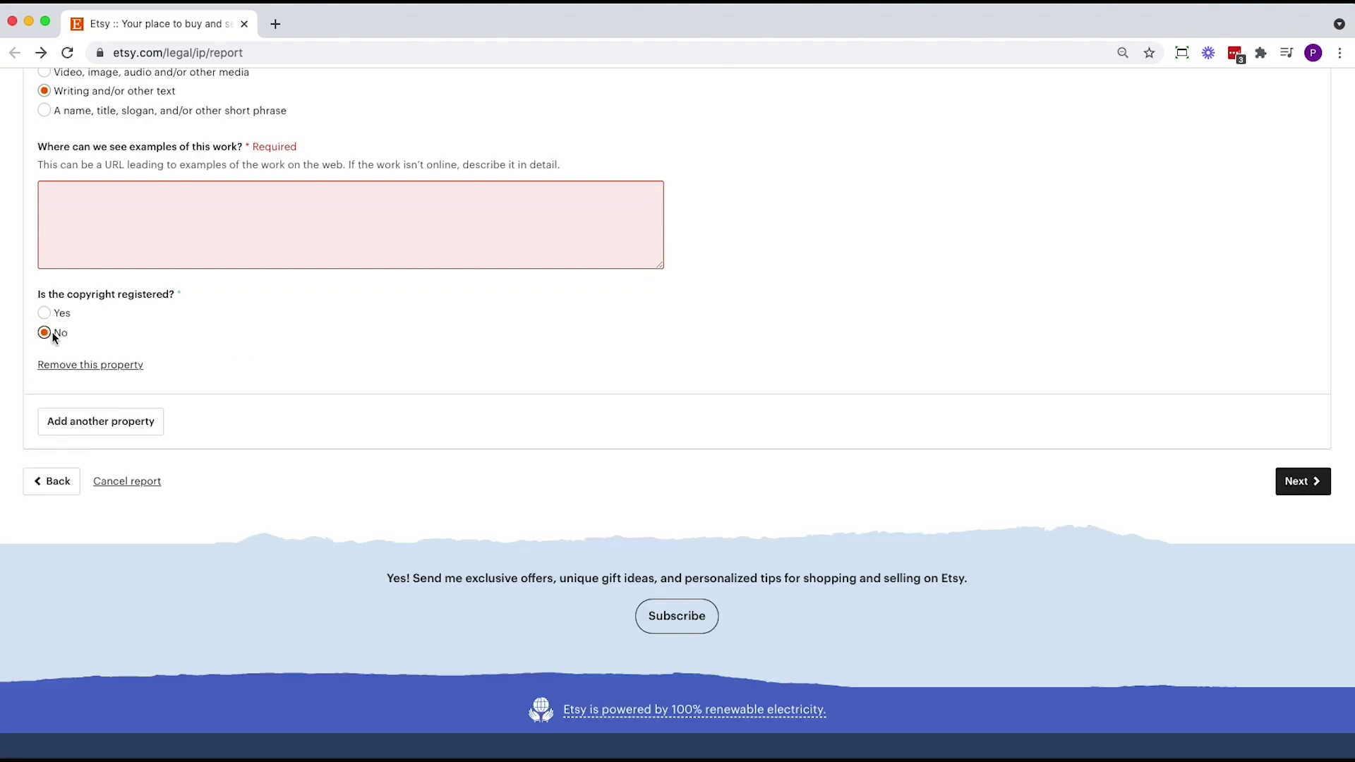
# - Change the infringed intellectual property right to Trademark and mark the trademark as registered to review the required details
pyautogui.scroll(5, 269, 363)
pyautogui.scroll(7, 268, 364)
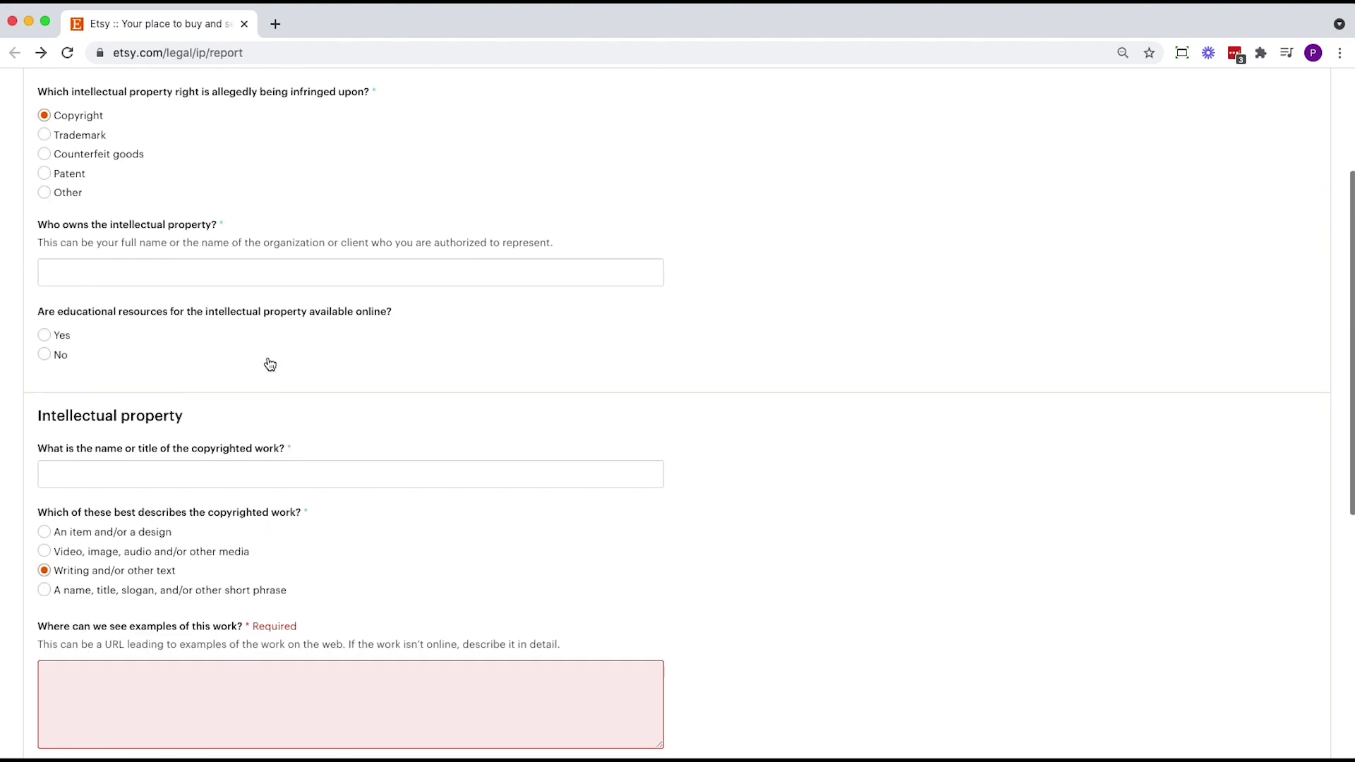
pyautogui.click(99, 357)
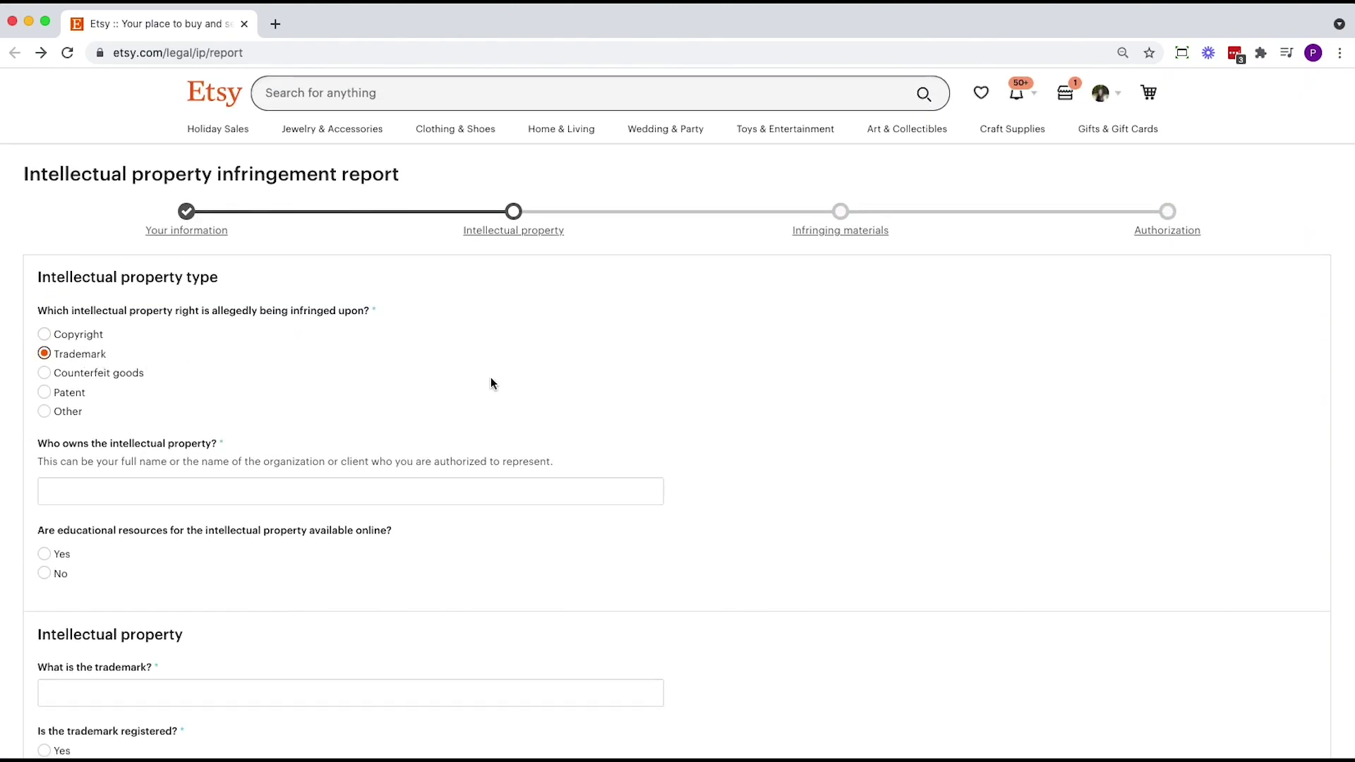
pyautogui.scroll(-5, 530, 381)
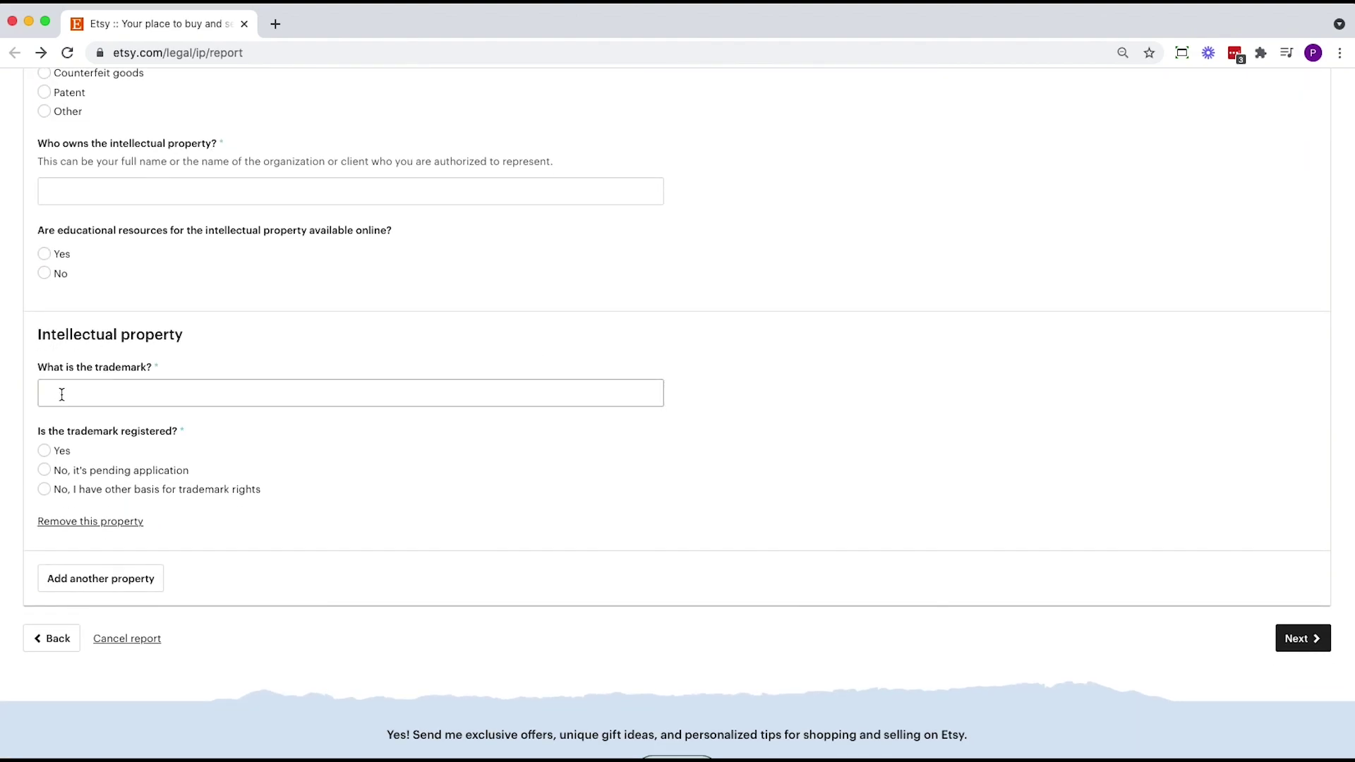
pyautogui.click(45, 450)
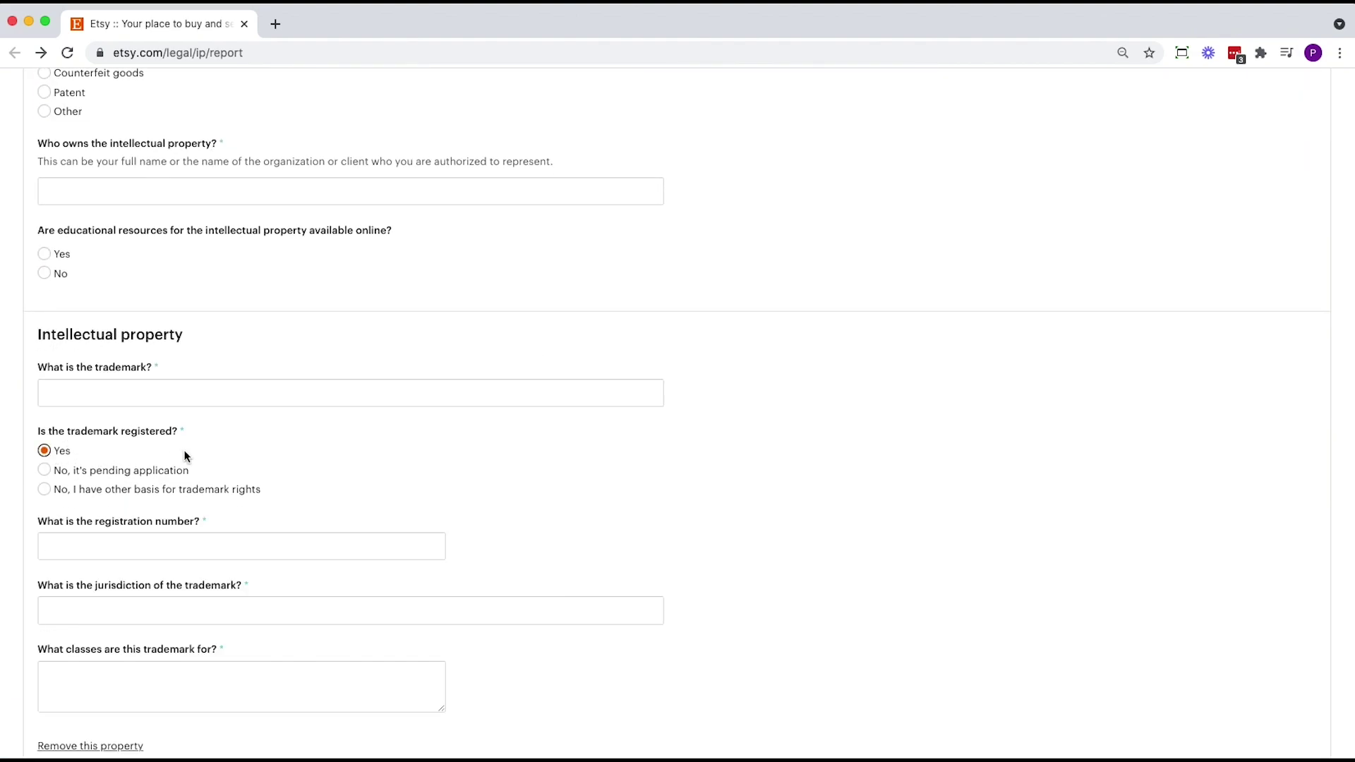
pyautogui.scroll(-3, 312, 446)
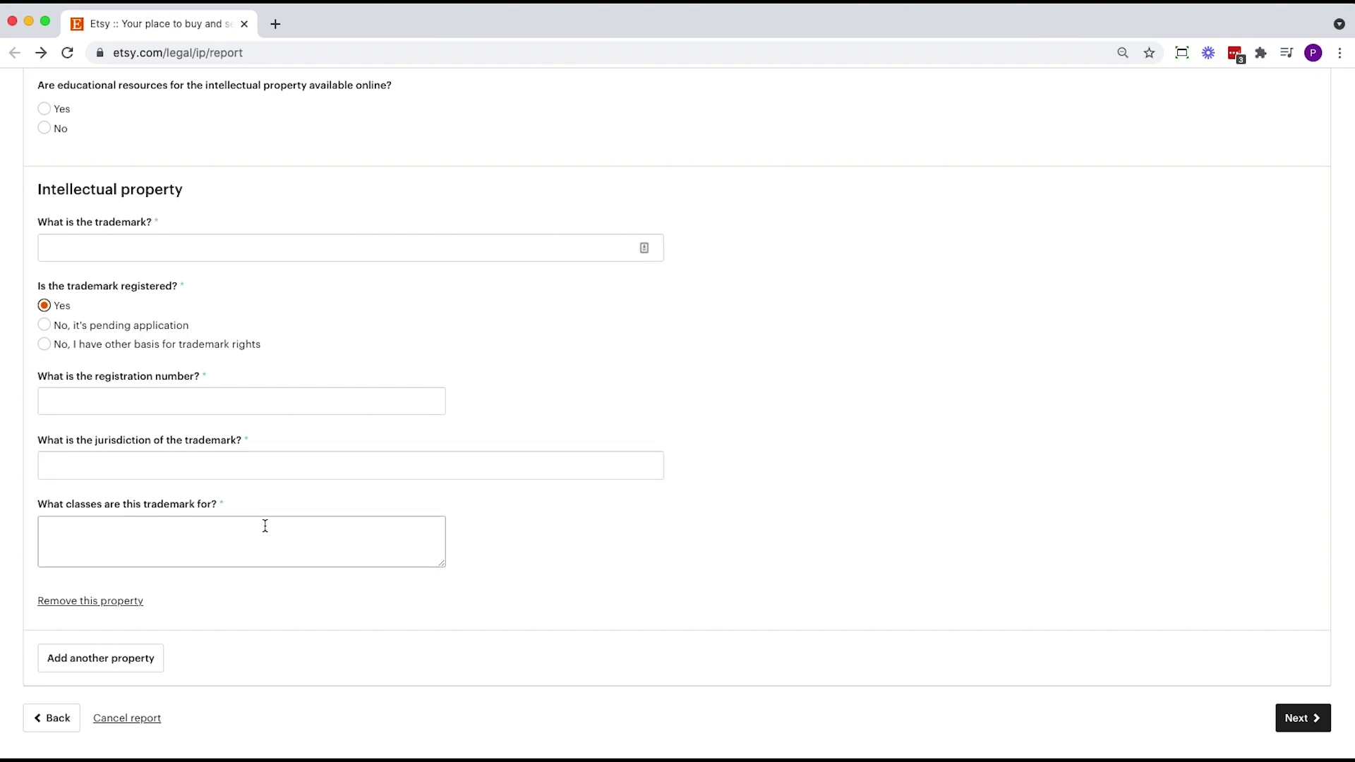
# - Review the fields for a pending trademark application, and set the registration answer to "No, I have other basis for trademark rights"
pyautogui.click(160, 327)
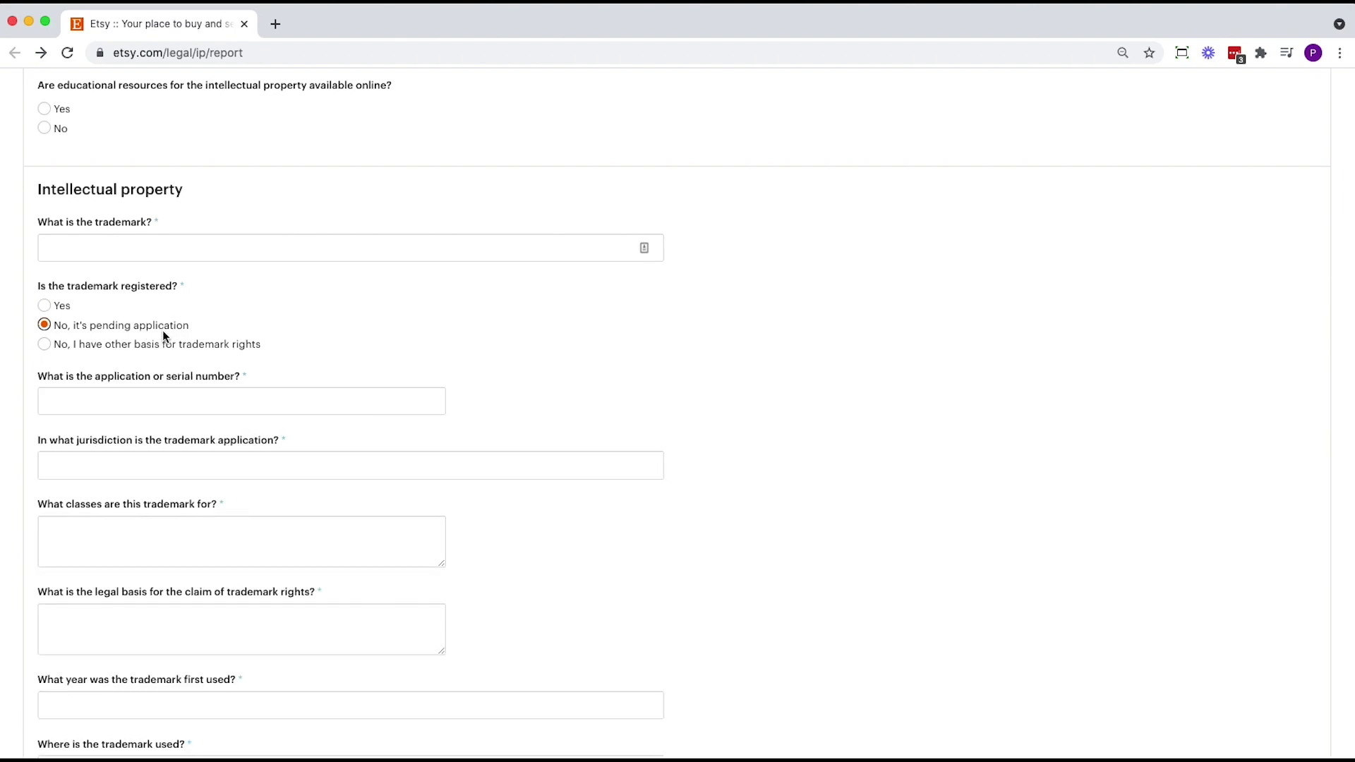
pyautogui.scroll(-2, 292, 427)
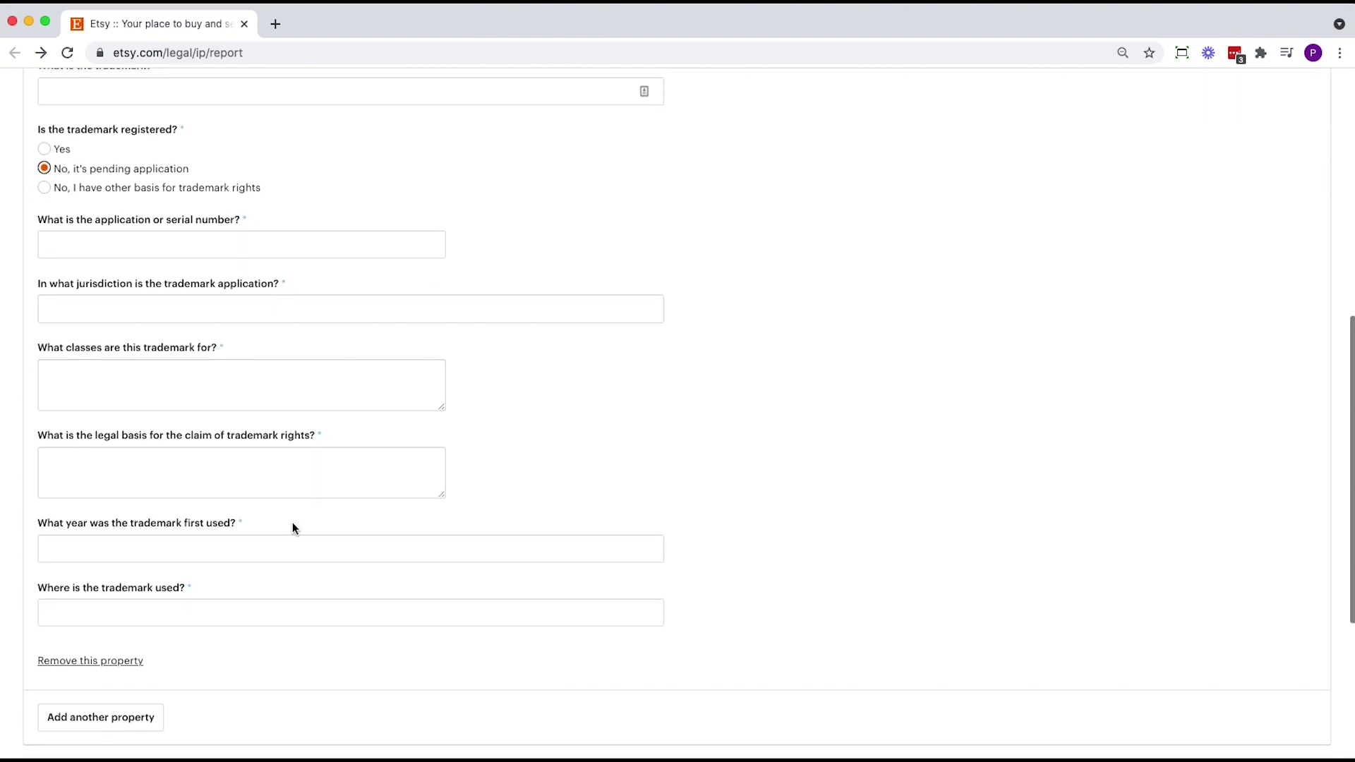
pyautogui.scroll(-2, 293, 526)
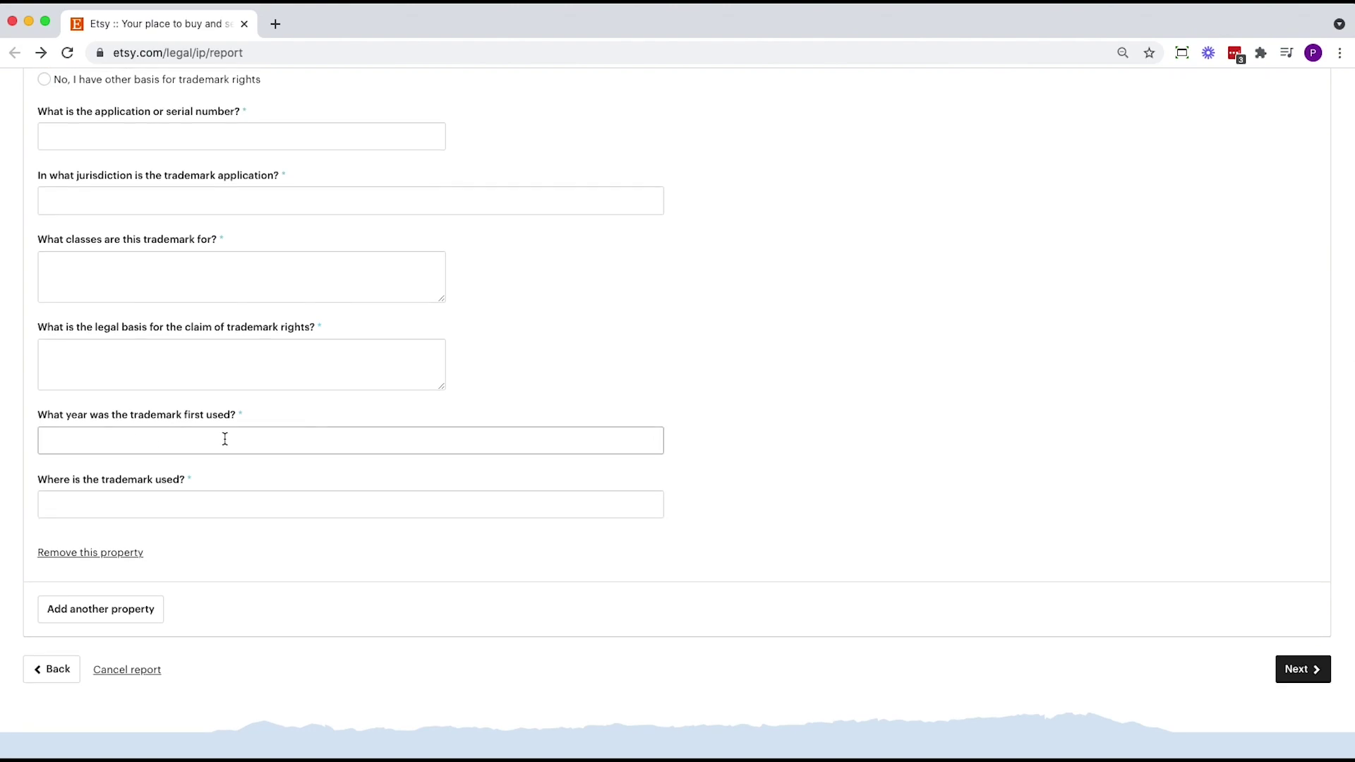
pyautogui.scroll(2, 242, 438)
pyautogui.scroll(2, 243, 438)
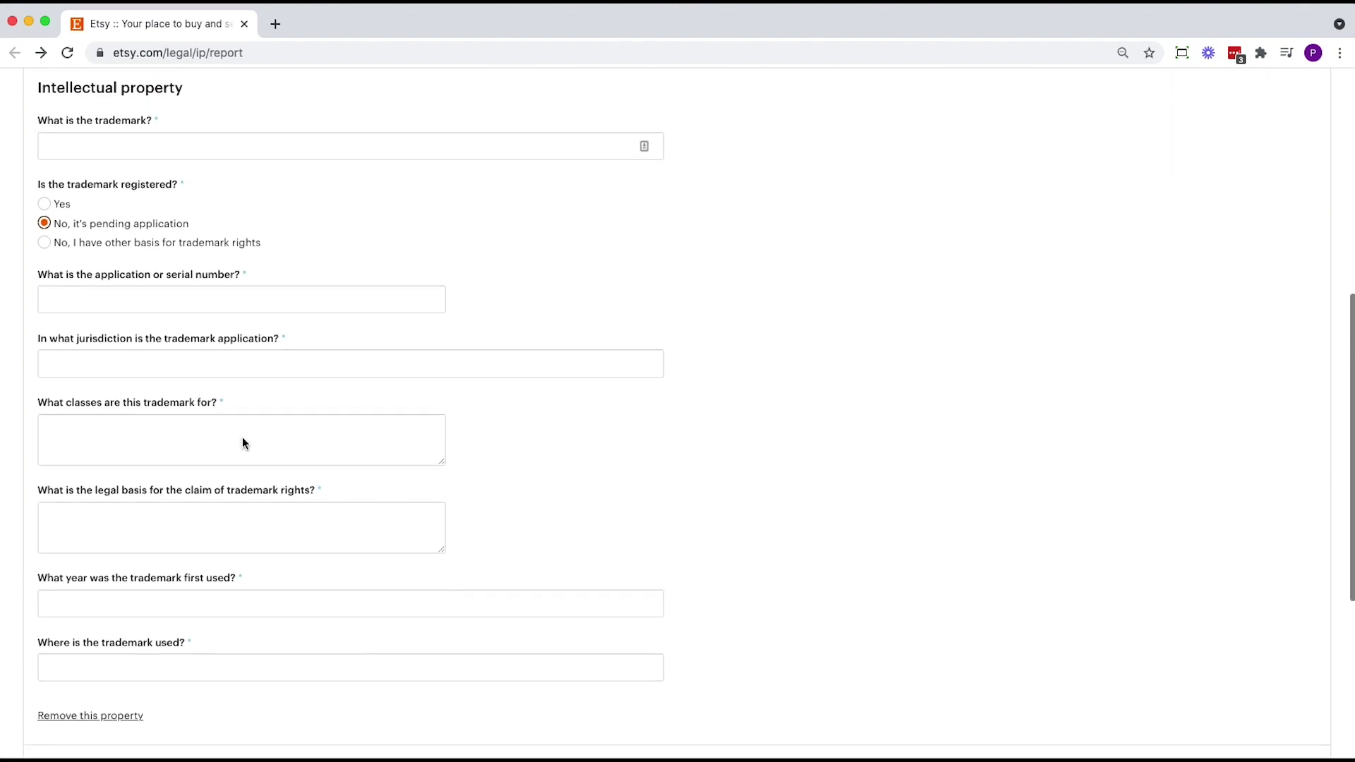
pyautogui.click(201, 329)
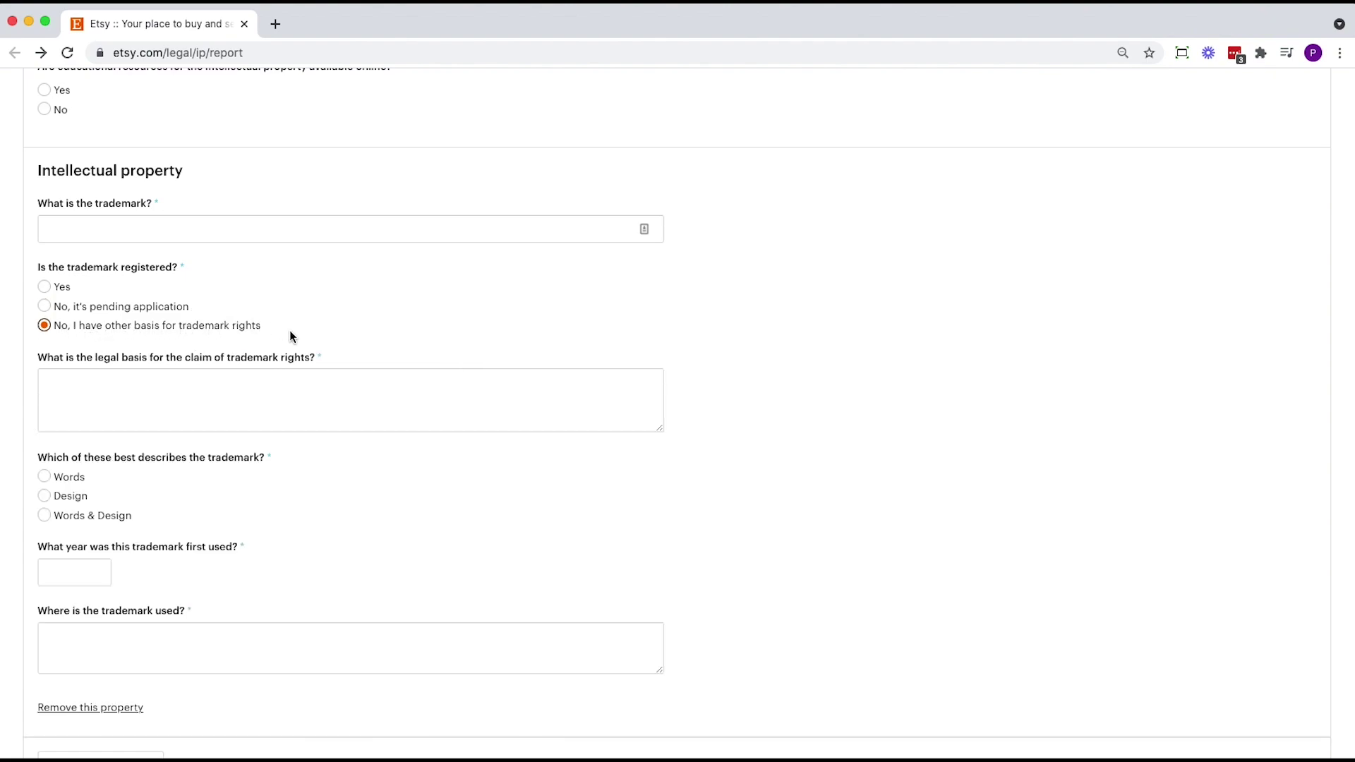
# - Review the fields for other trademark rights: legal basis, trademark description, year first used and where the trademark is used
pyautogui.click(296, 375)
pyautogui.scroll(-1, 254, 363)
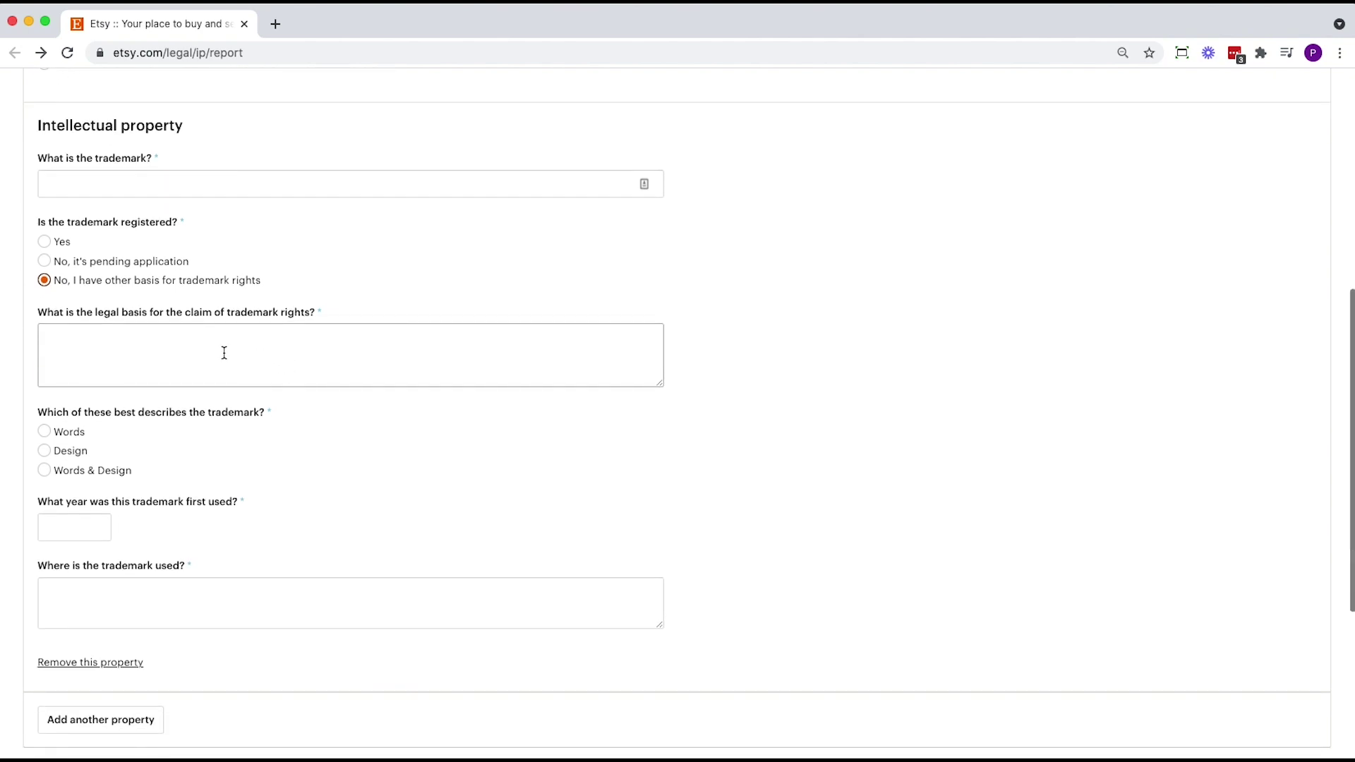
pyautogui.click(271, 364)
pyautogui.scroll(-1, 289, 444)
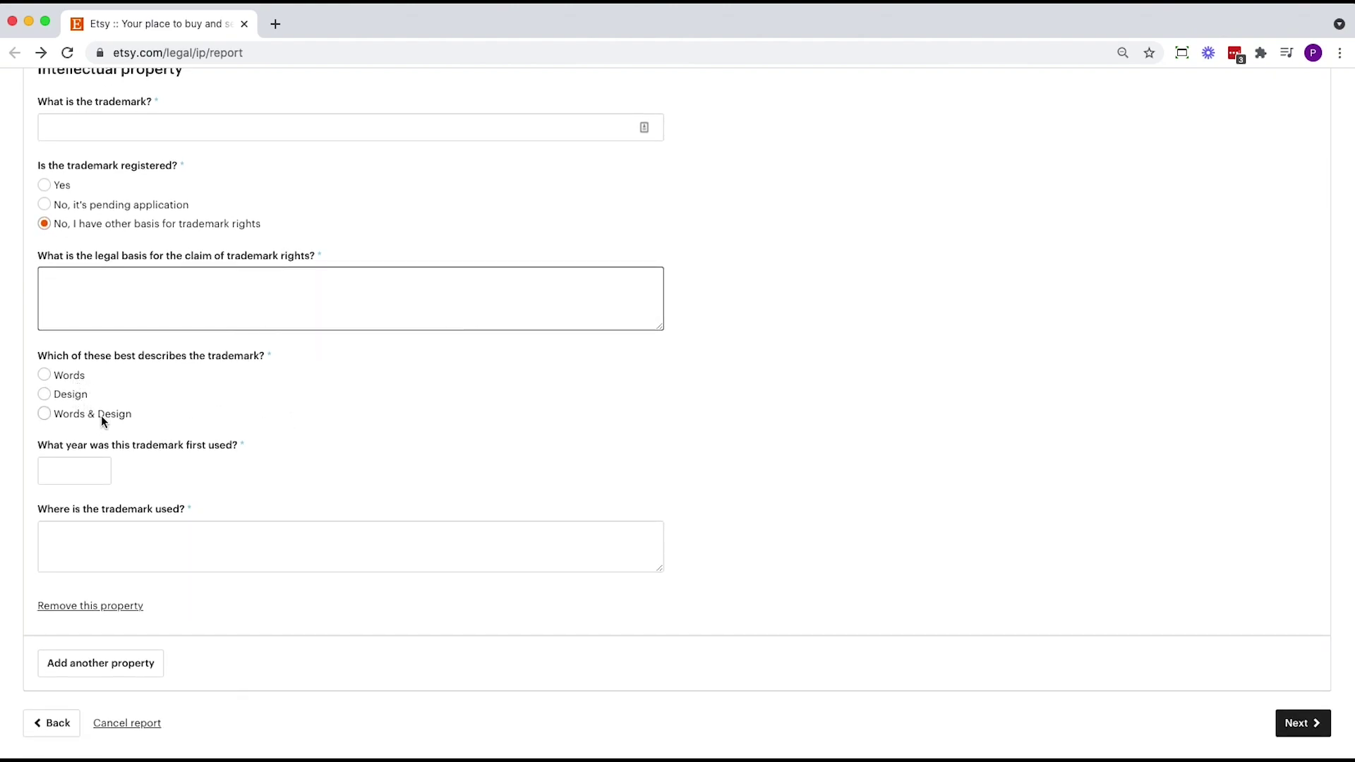
pyautogui.scroll(-1, 141, 427)
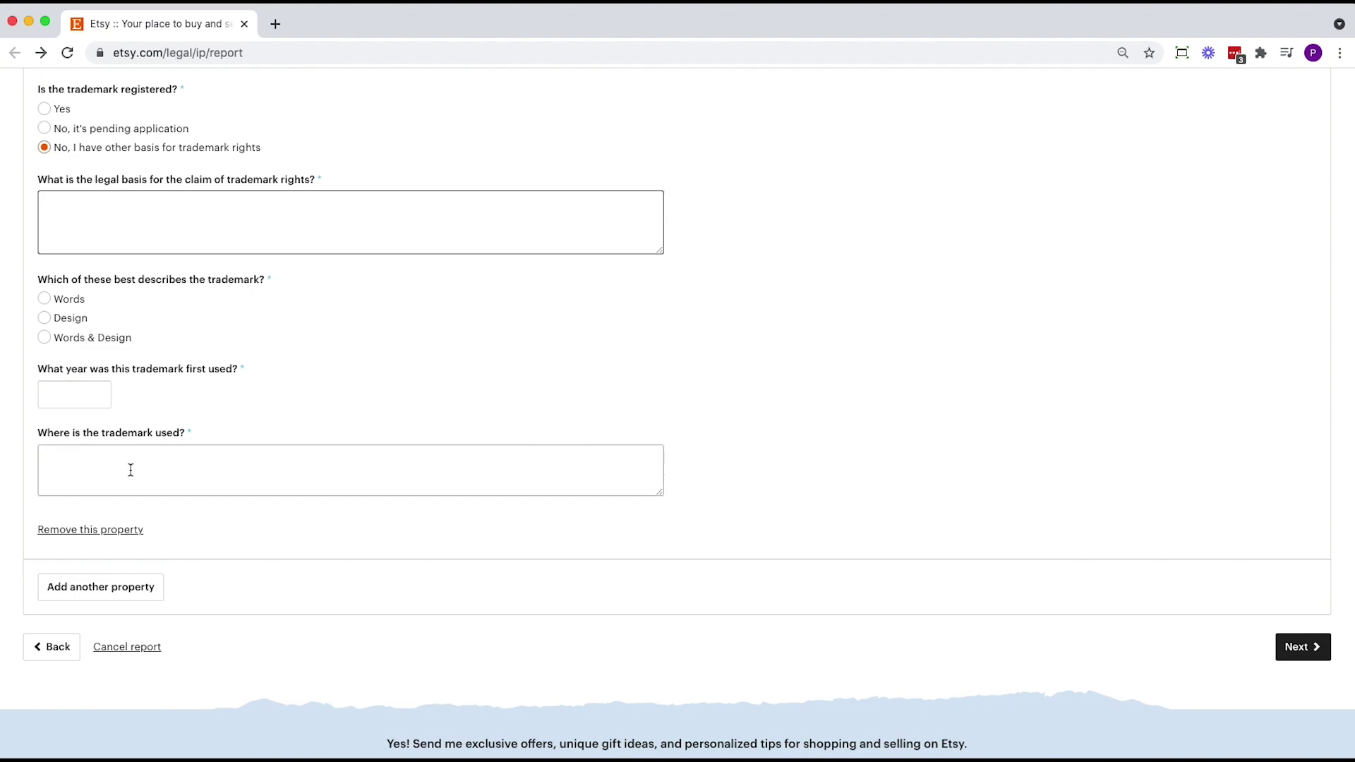
pyautogui.scroll(2, 296, 457)
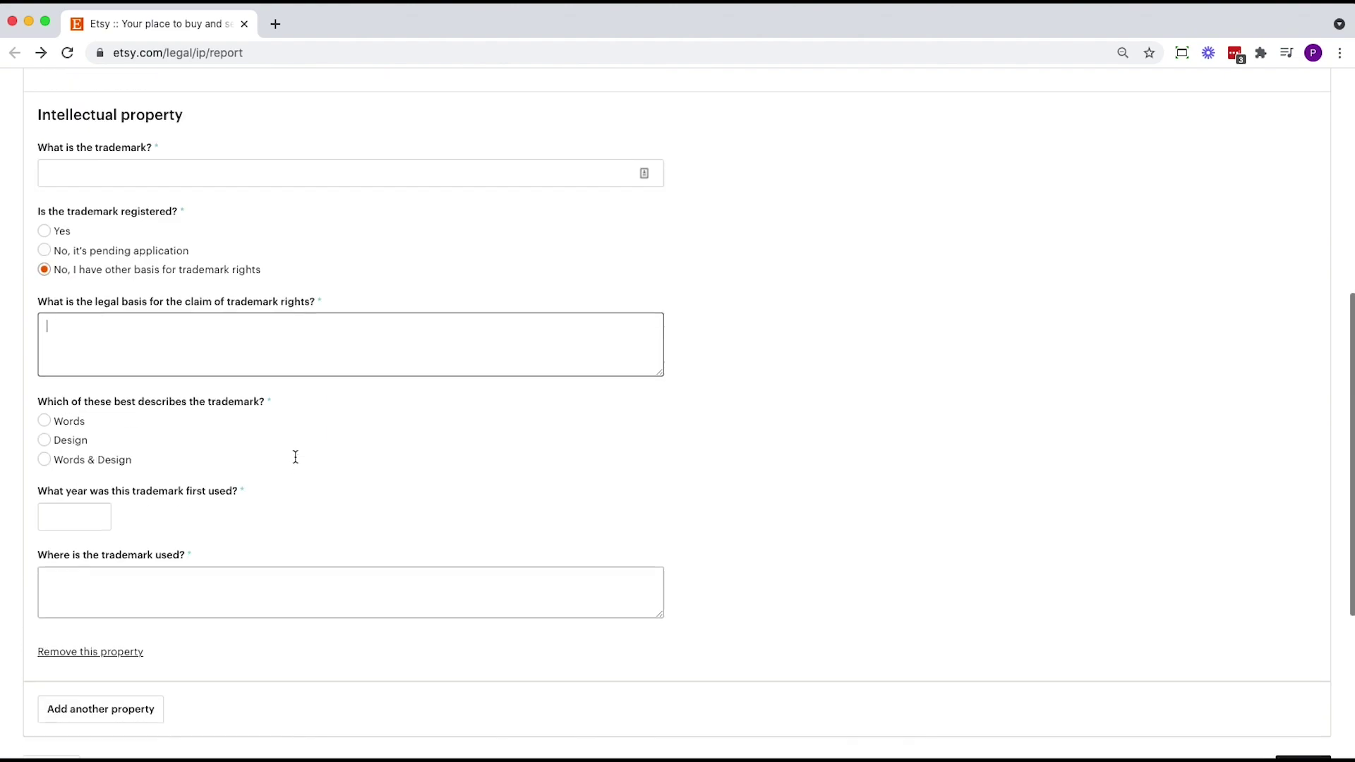
# - Change the infringed intellectual property right to Counterfeit goods and review its required information
pyautogui.scroll(7, 295, 458)
pyautogui.click(122, 371)
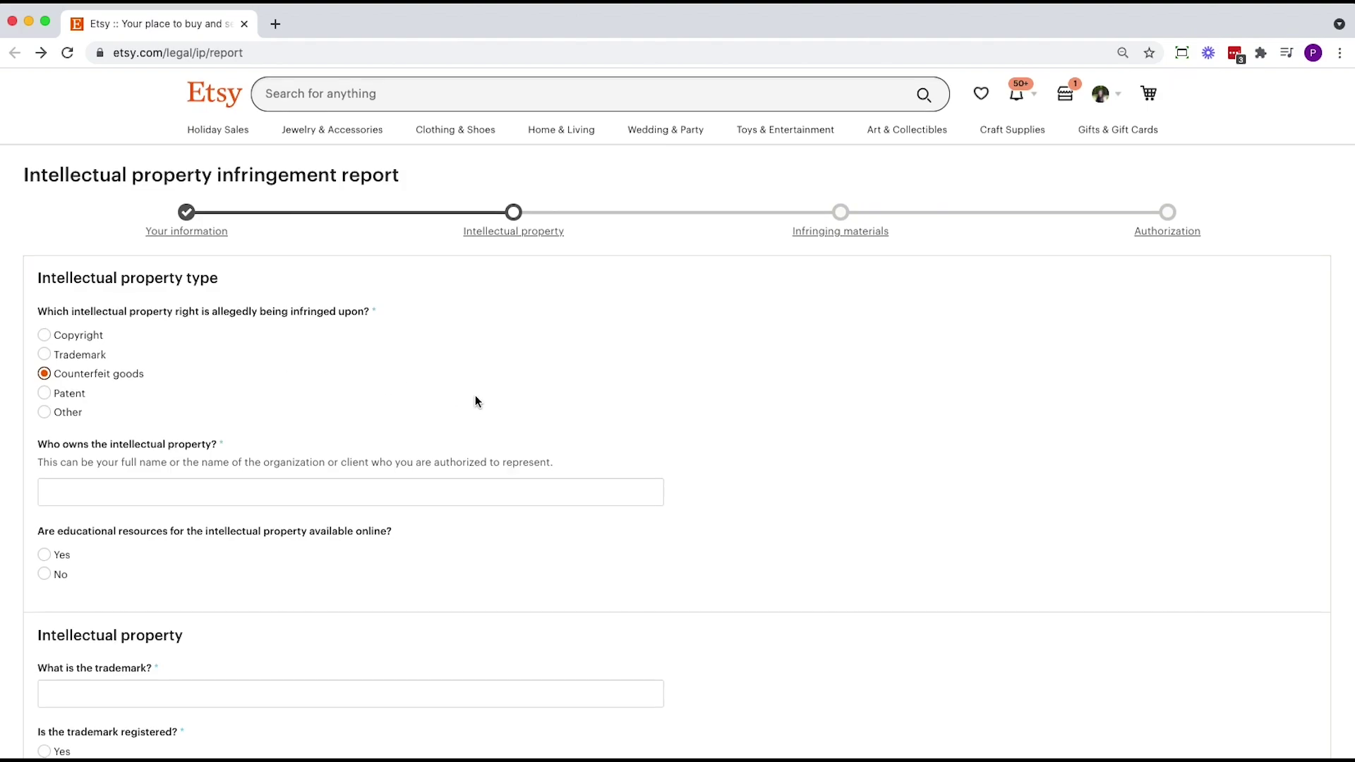
pyautogui.scroll(-5, 475, 401)
pyautogui.scroll(2, 106, 247)
# - Change the infringed right to Patent and mark the patent as registered to review the registration number and jurisdiction fields
pyautogui.click(80, 221)
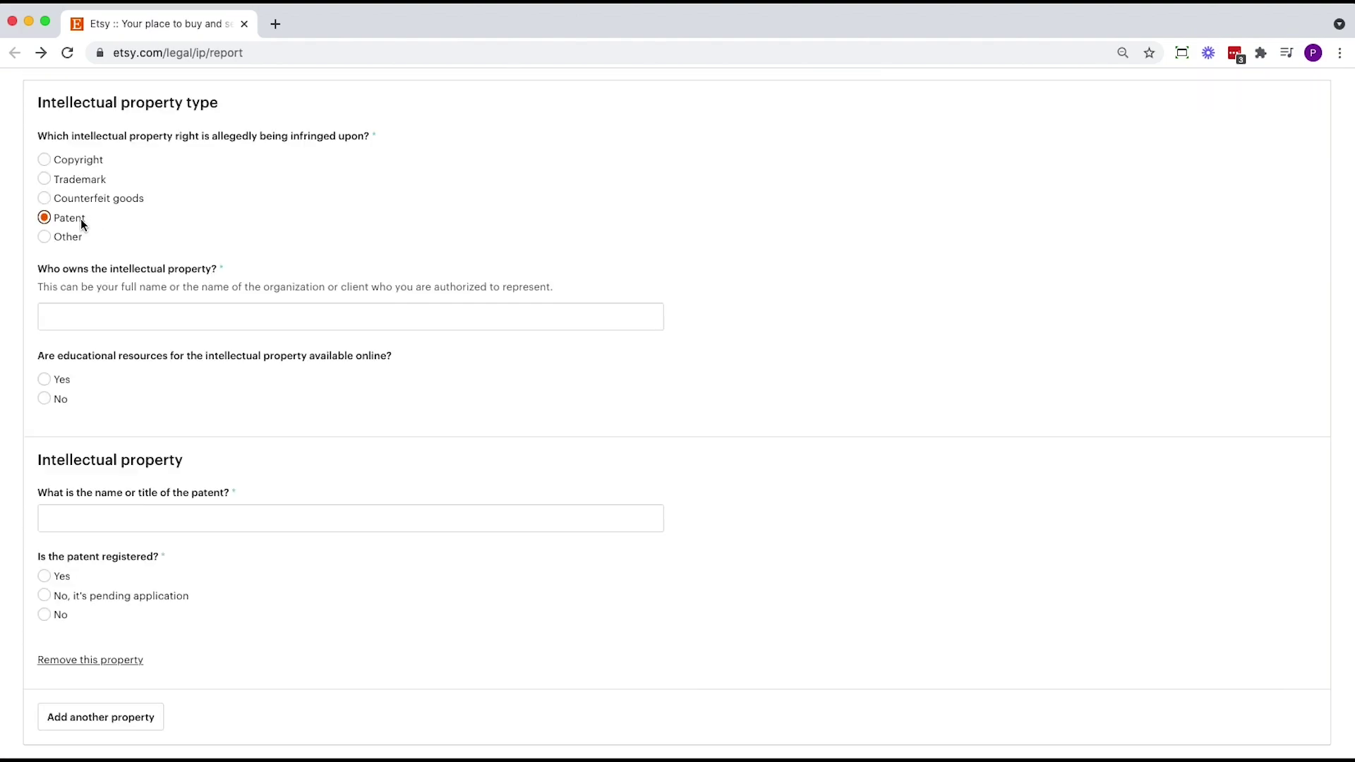
pyautogui.scroll(-3, 110, 378)
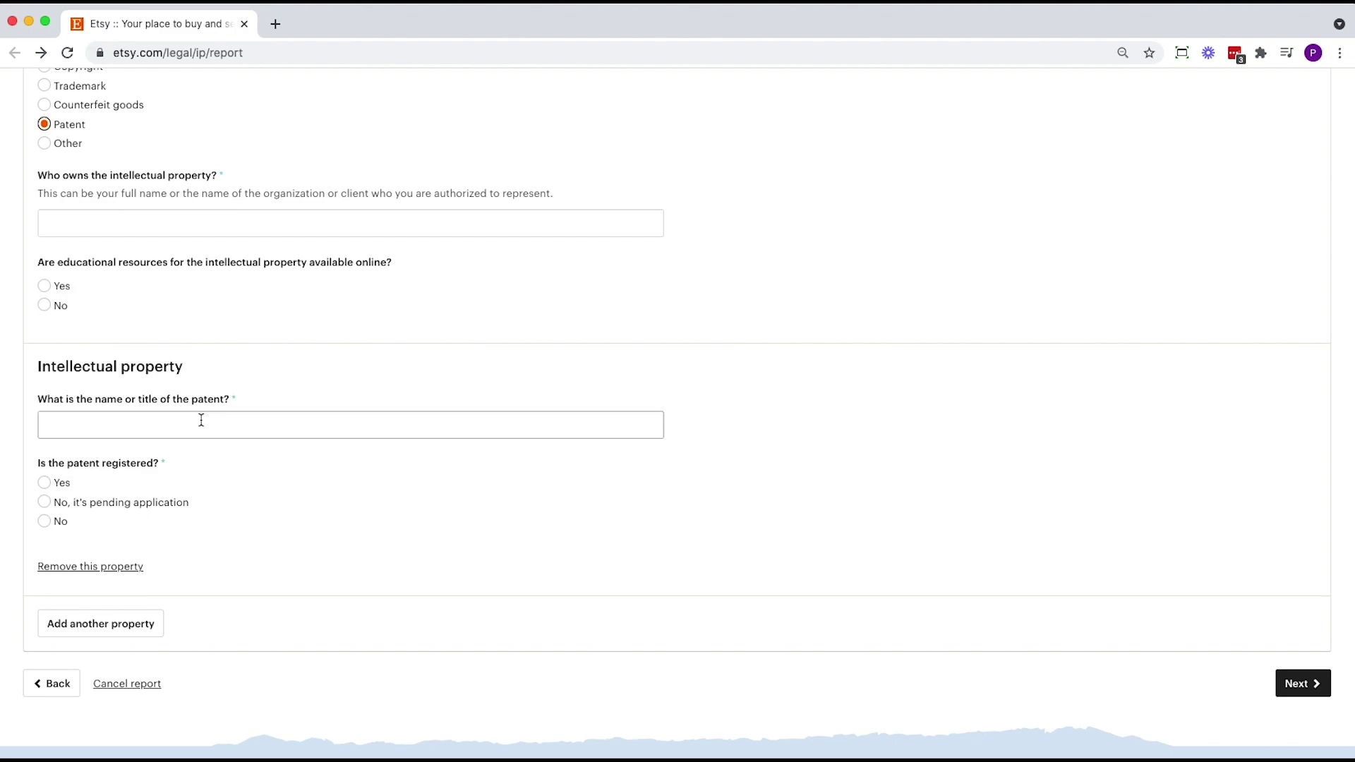
pyautogui.click(60, 482)
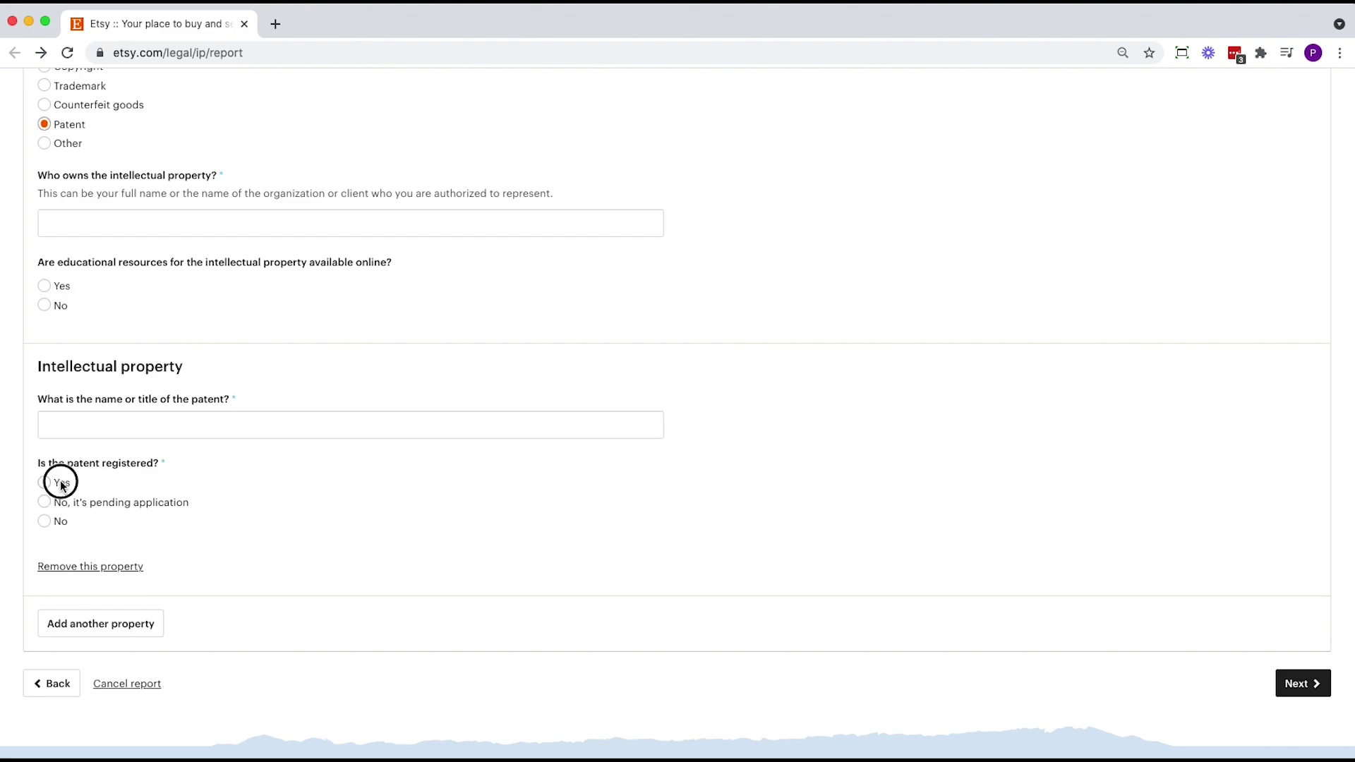
pyautogui.scroll(-5, 308, 473)
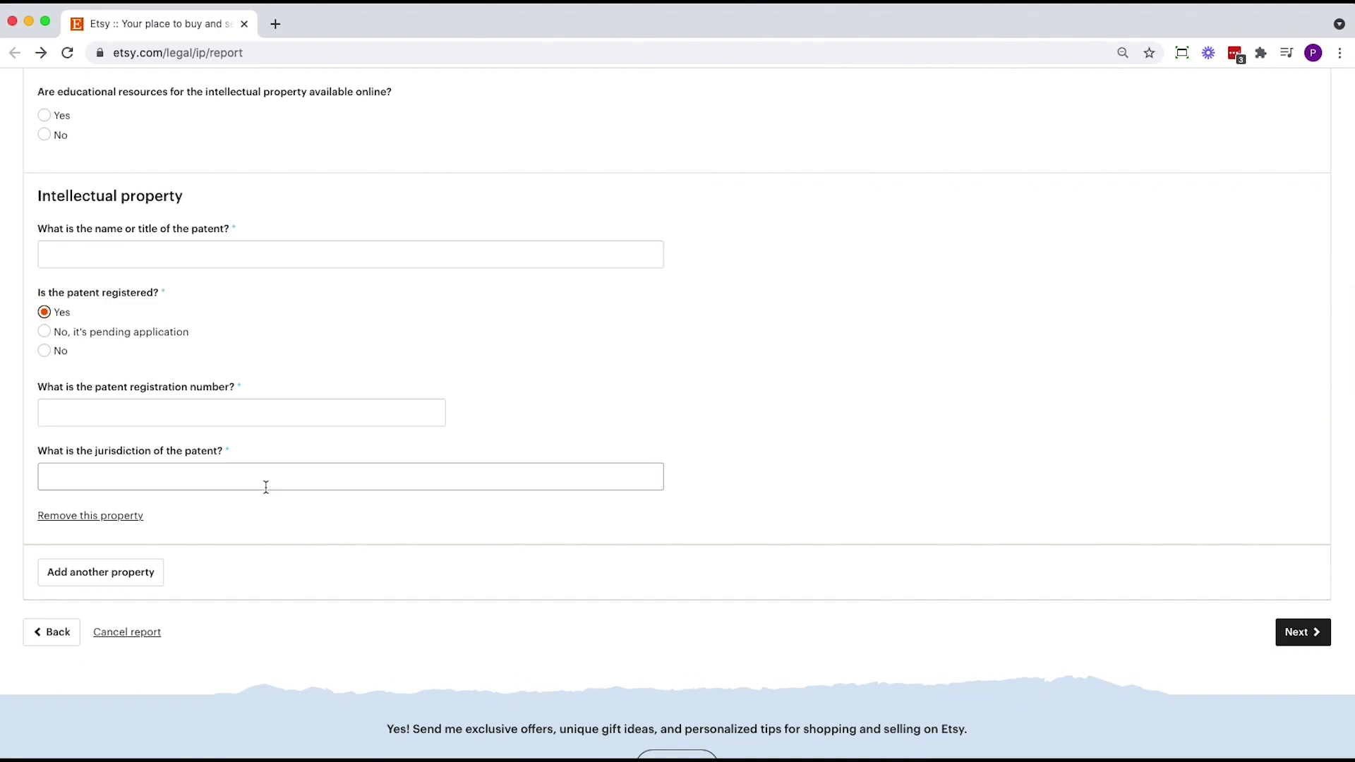
# - Set the patent's registration answer to "No, it's pending application", read the notice, and switch the answer to No
pyautogui.scroll(1, 240, 474)
pyautogui.scroll(5, 240, 474)
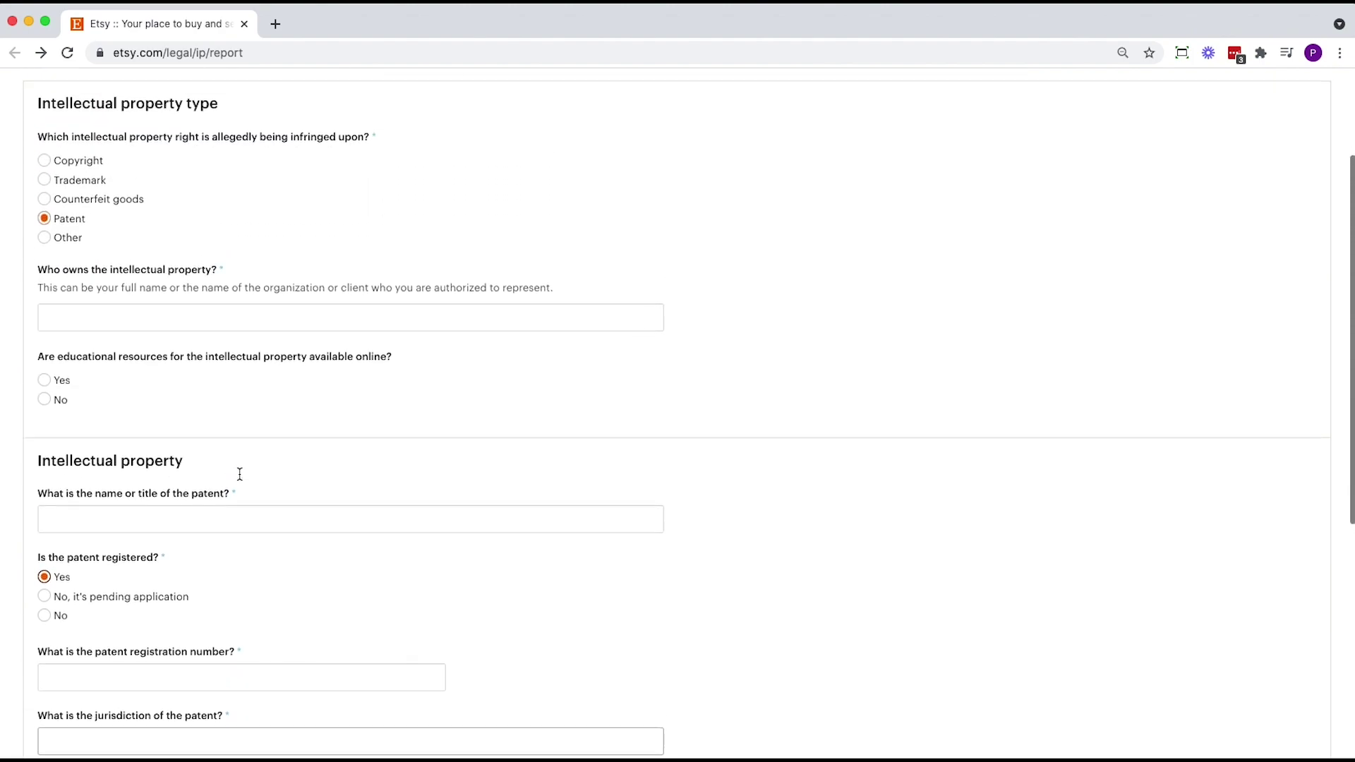
pyautogui.click(126, 628)
pyautogui.scroll(-4, 213, 419)
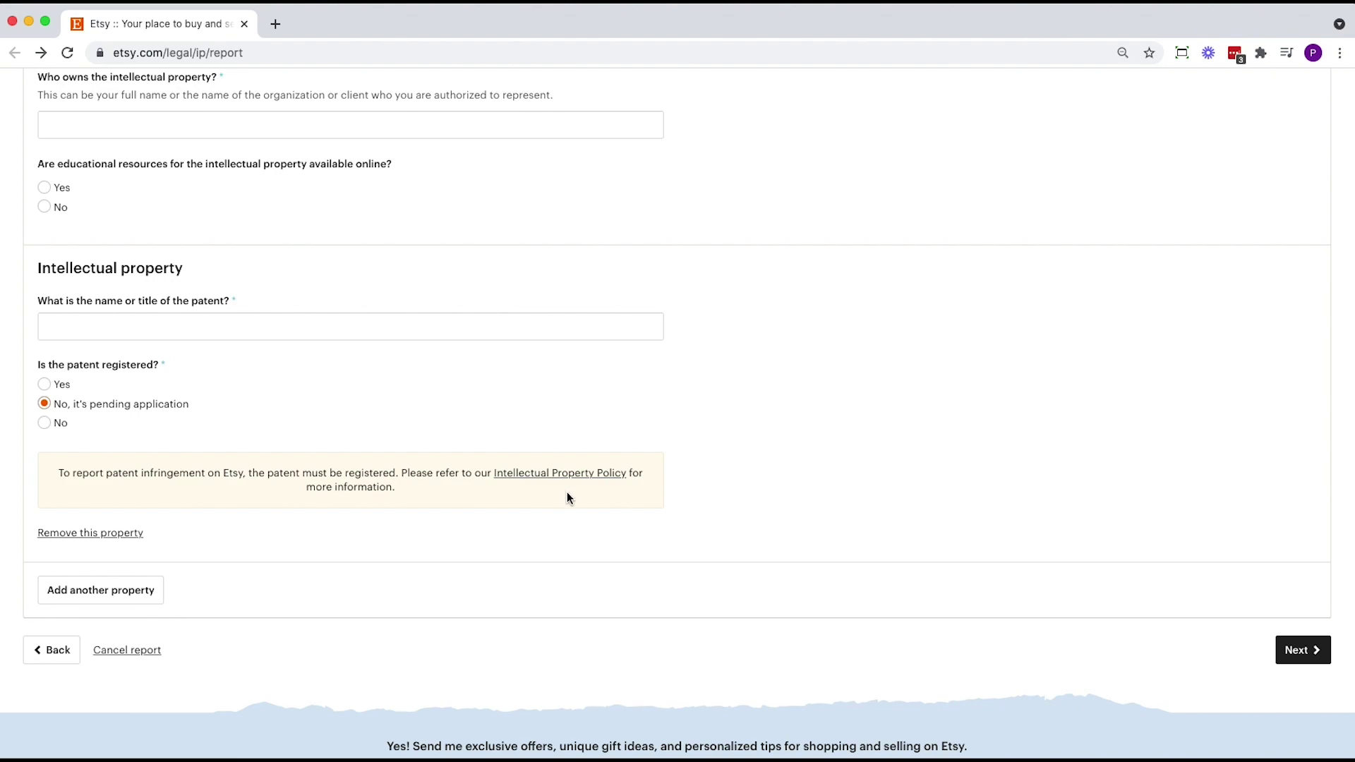
pyautogui.click(56, 423)
# - Change the infringed right to Other and review the fields for the intellectual property and the legal basis of the claim
pyautogui.scroll(5, 157, 376)
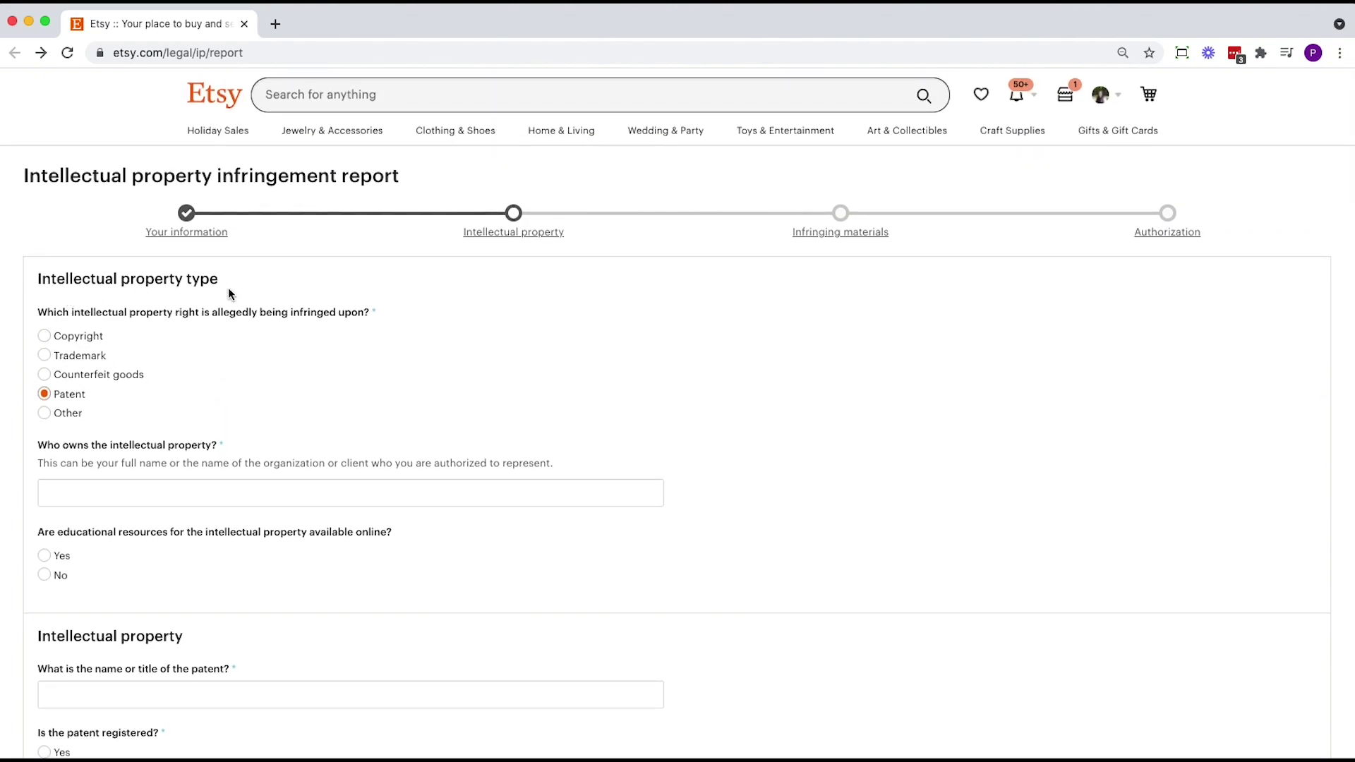
pyautogui.click(74, 415)
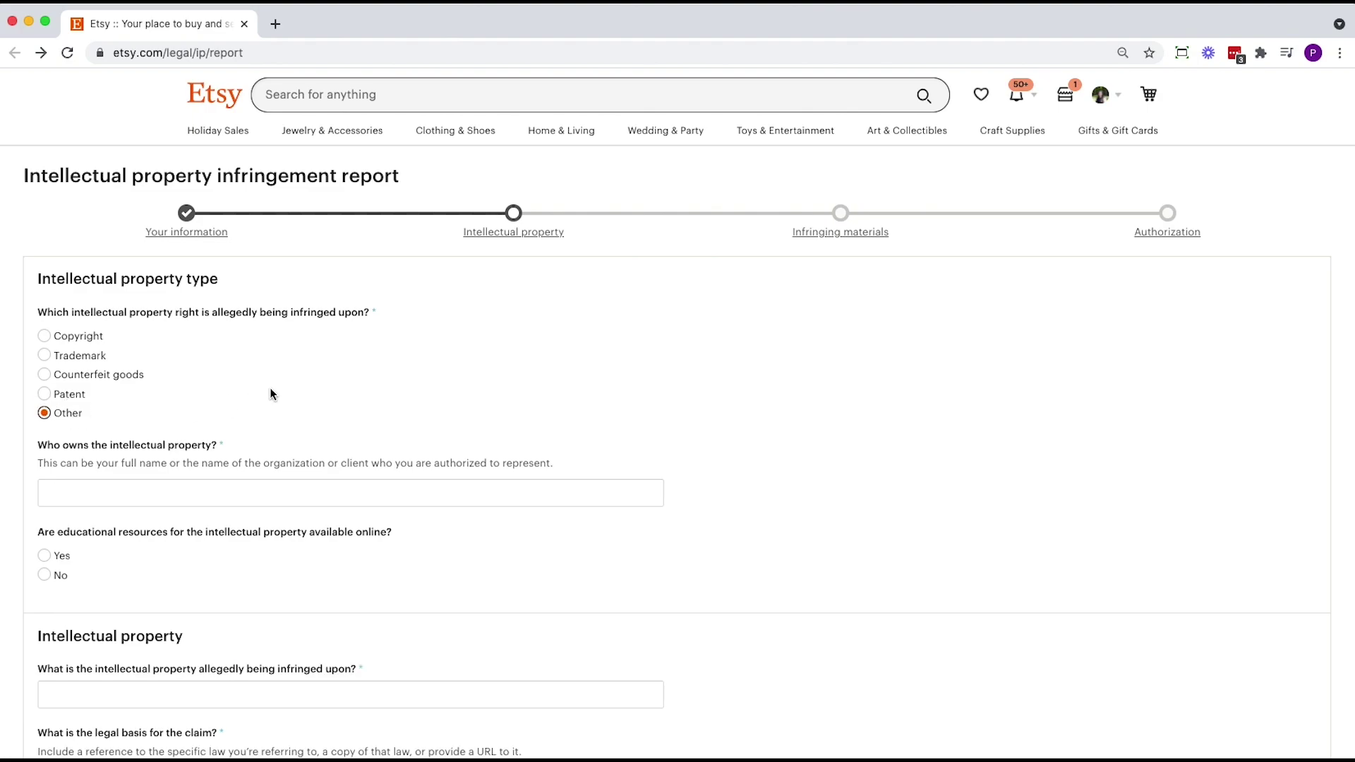
pyautogui.scroll(-1, 270, 390)
pyautogui.scroll(-4, 270, 390)
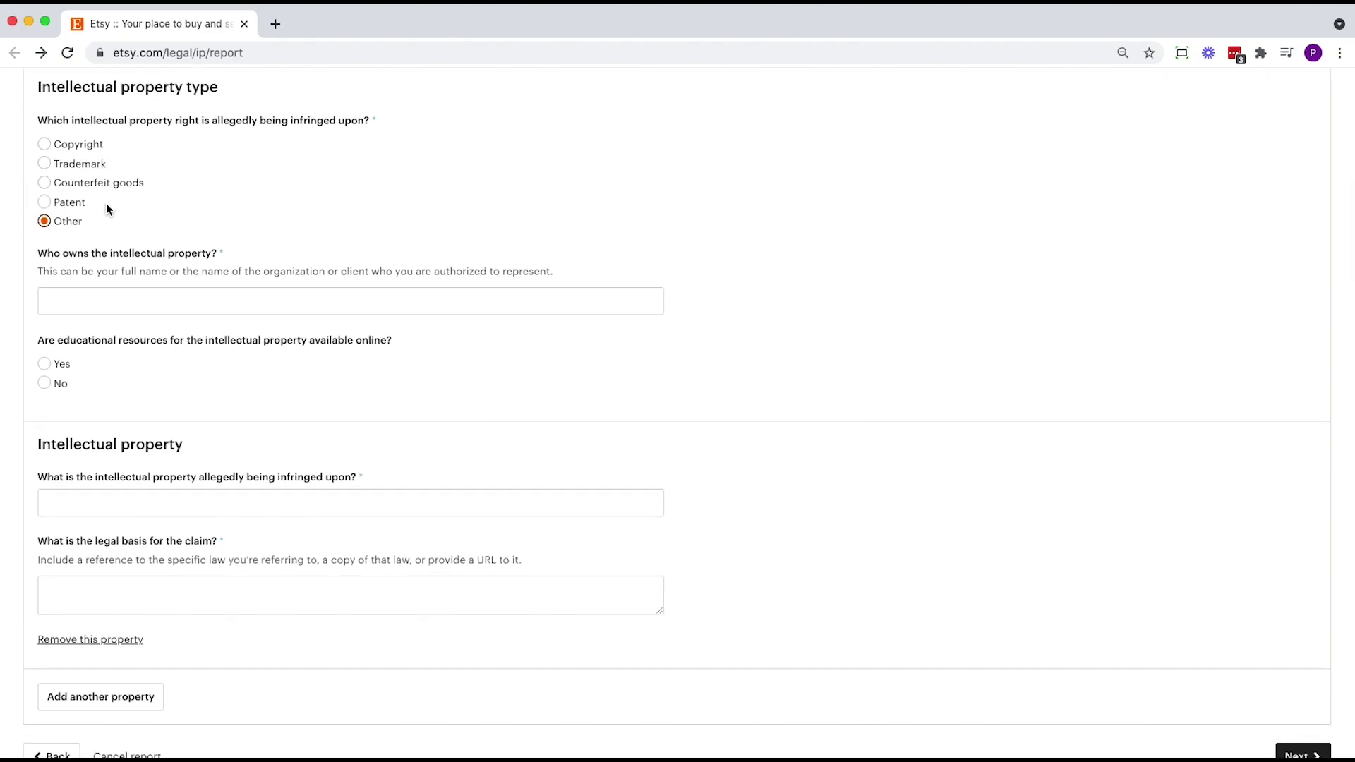
pyautogui.scroll(-2, 249, 404)
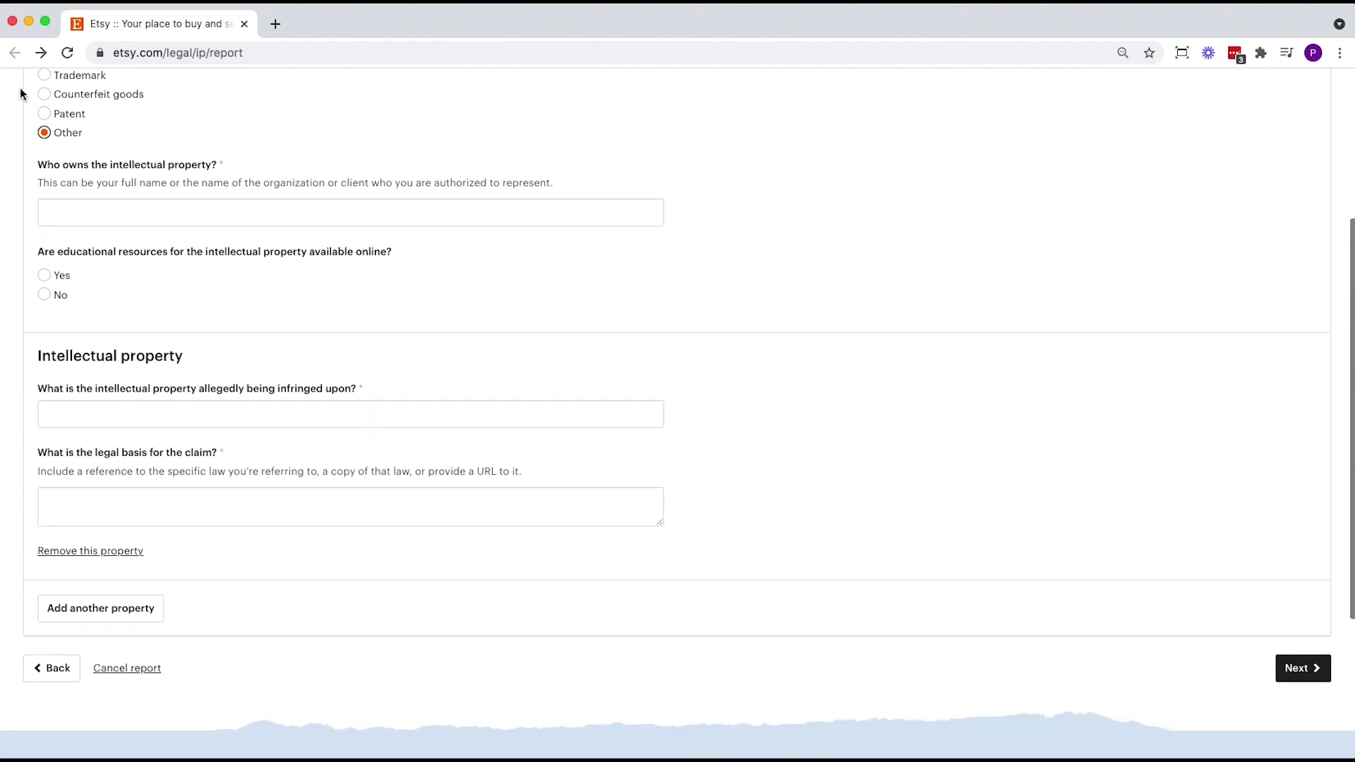
pyautogui.click(125, 419)
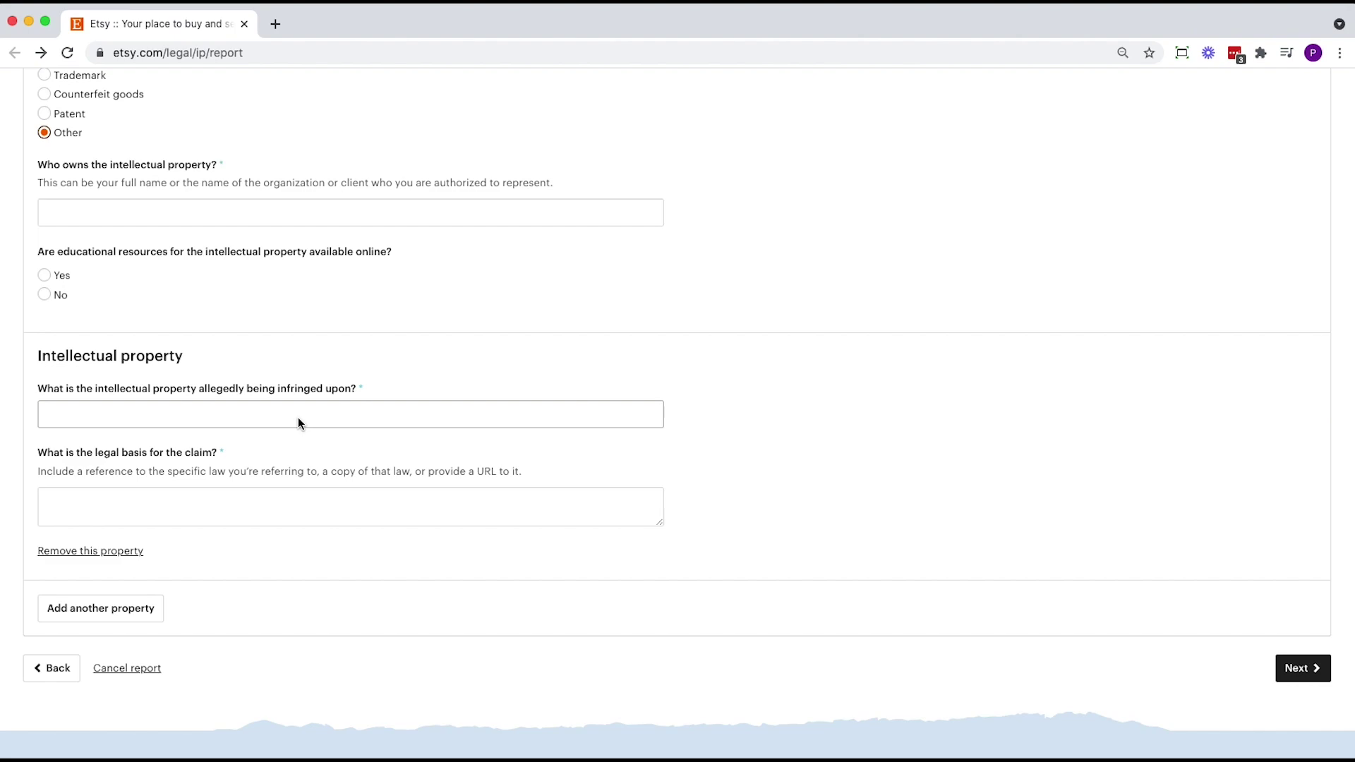
pyautogui.click(238, 507)
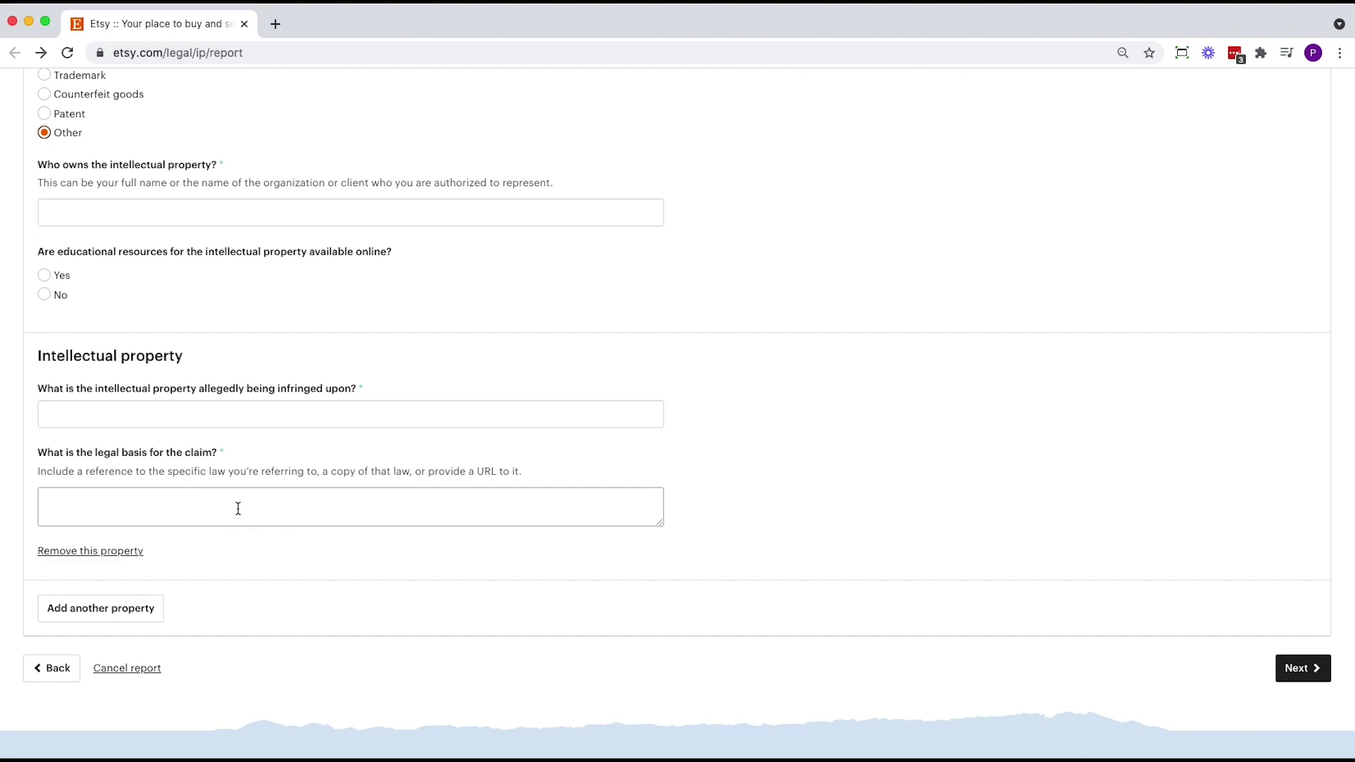
# - Return to the trademark questions and compare the fields for a registered trademark with those for "No, I have other basis for trademark rights"
pyautogui.scroll(5, 257, 478)
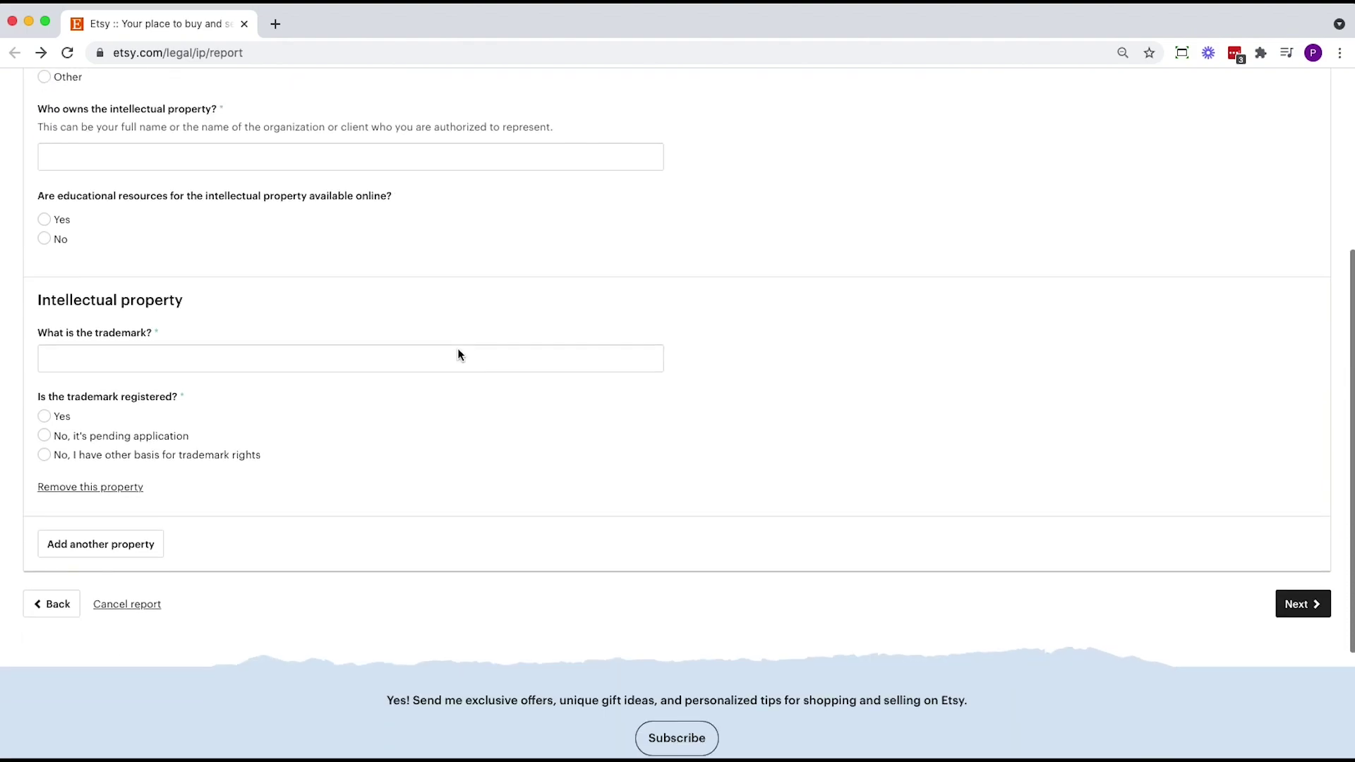
pyautogui.click(138, 281)
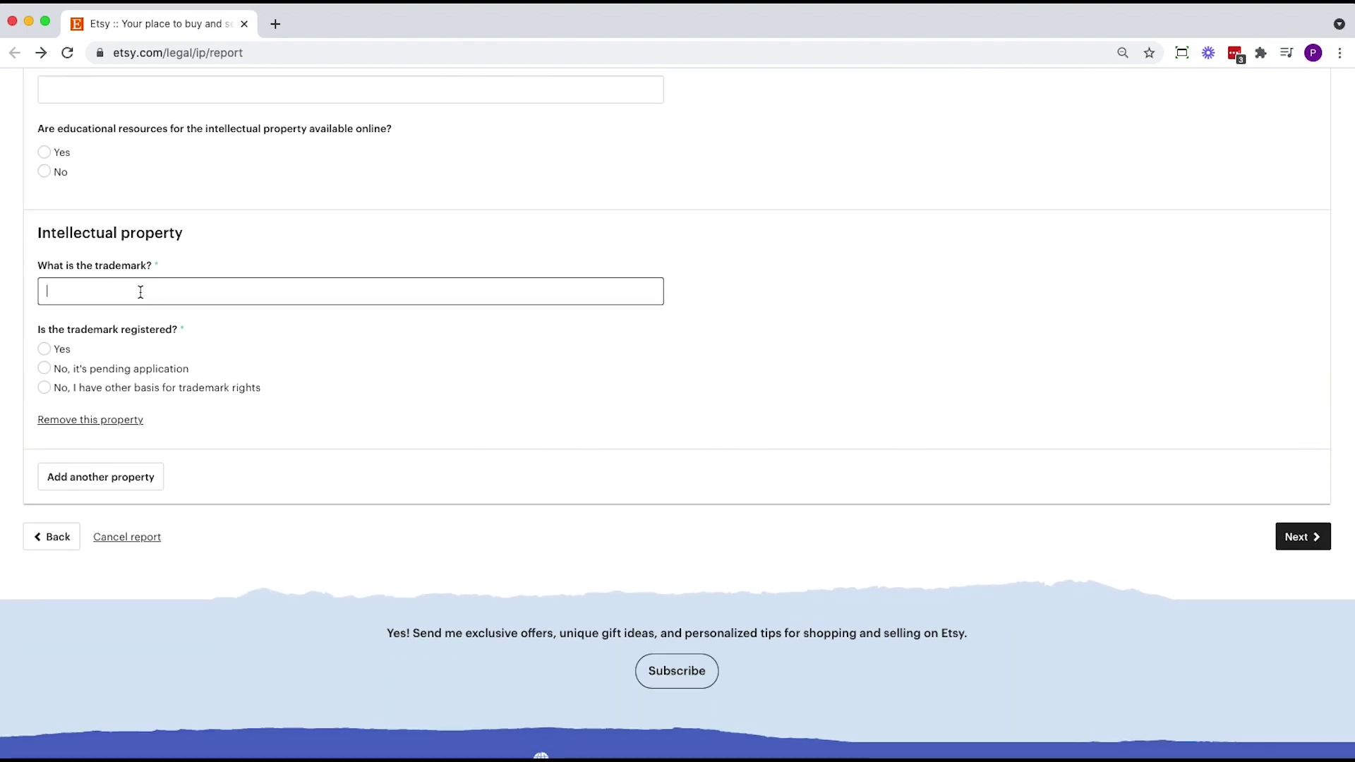
pyautogui.click(44, 349)
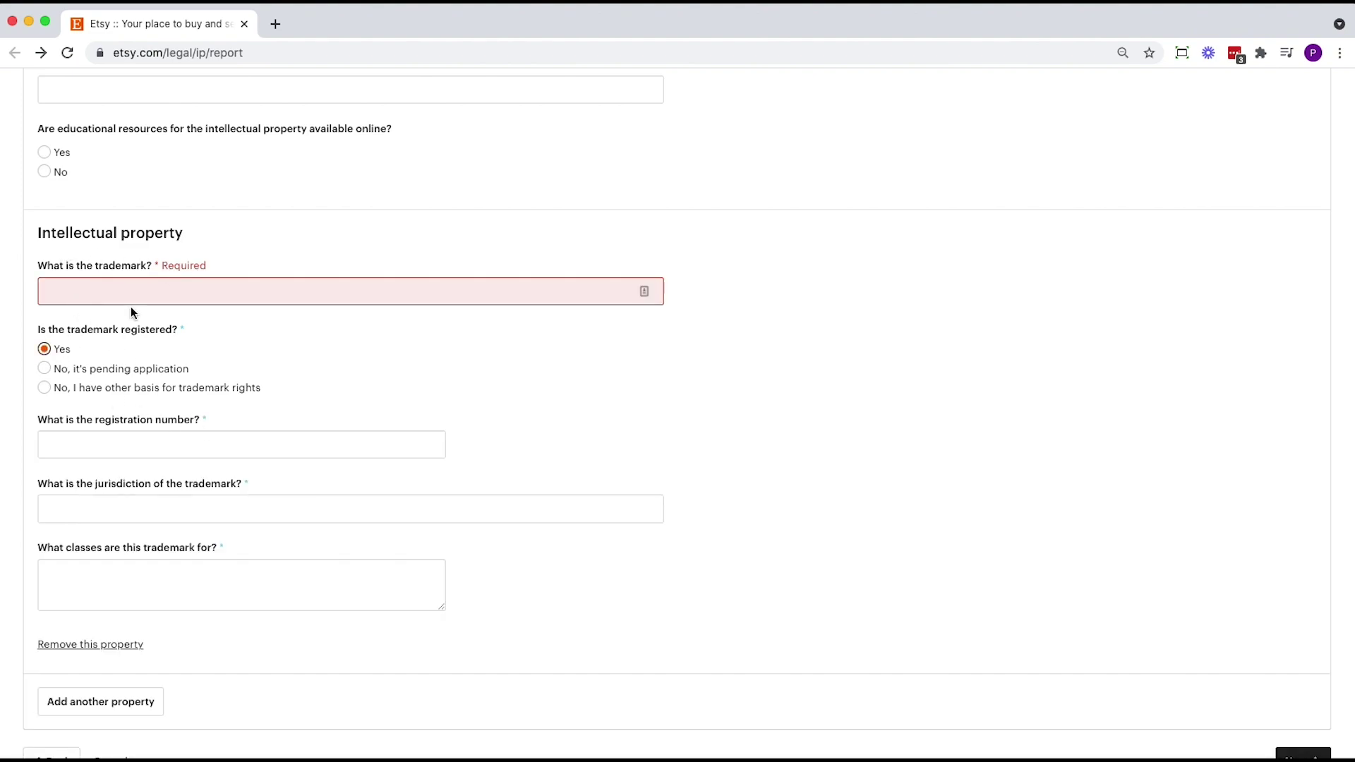
pyautogui.scroll(-2, 110, 405)
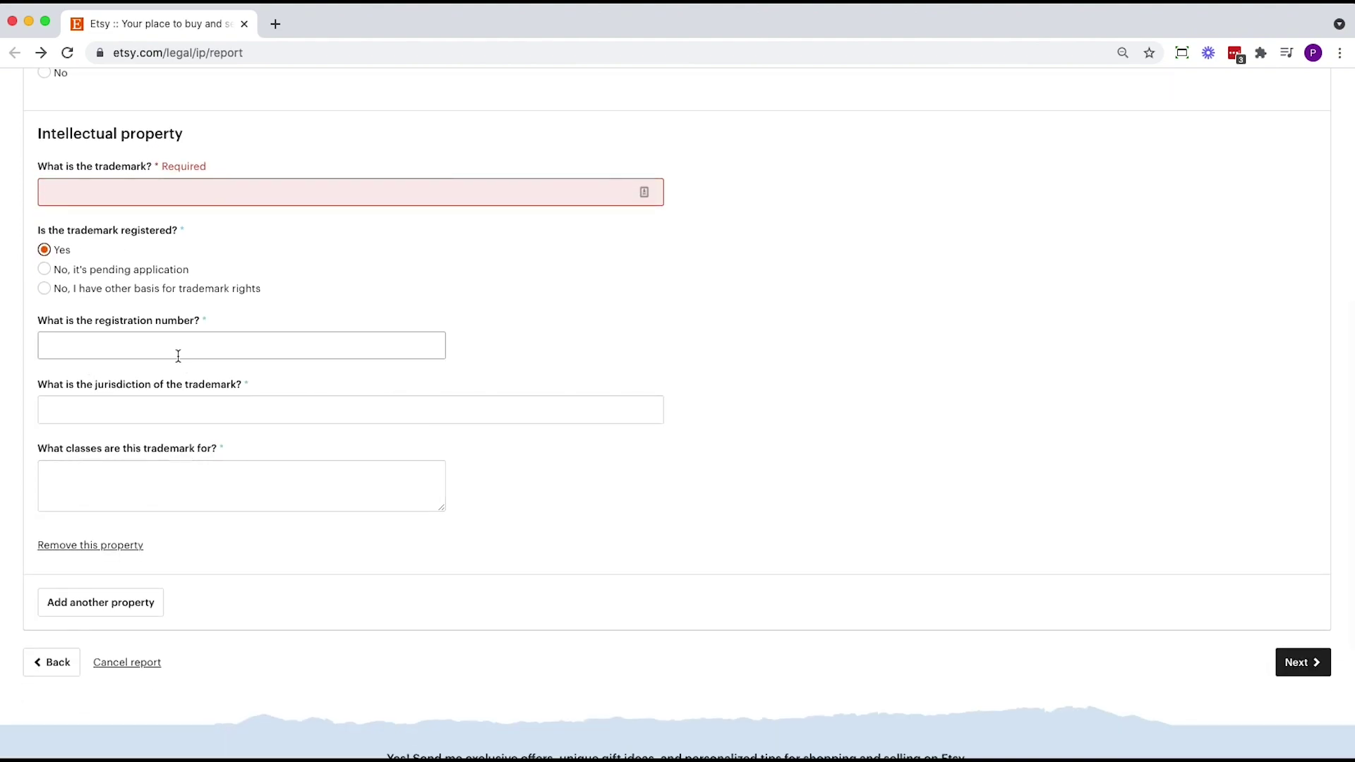
pyautogui.click(114, 288)
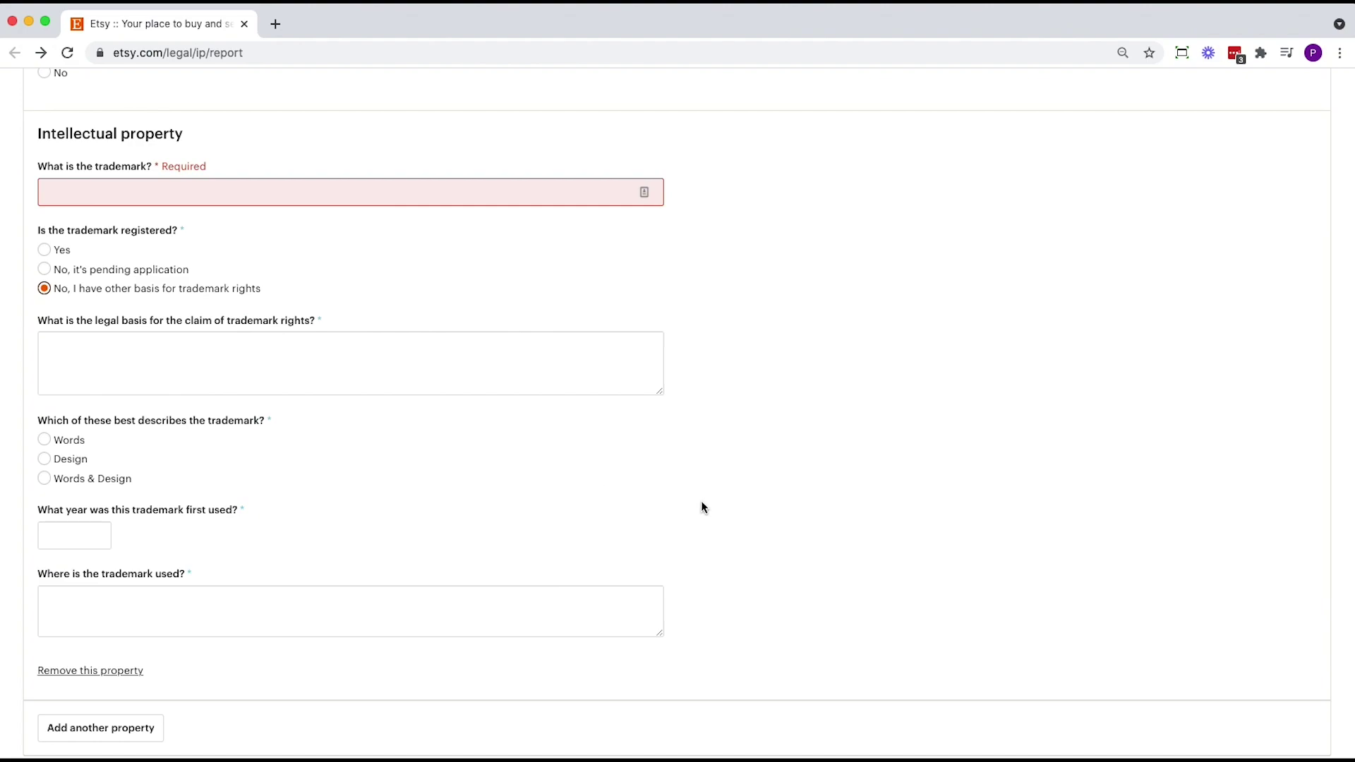
pyautogui.scroll(-4, 1132, 552)
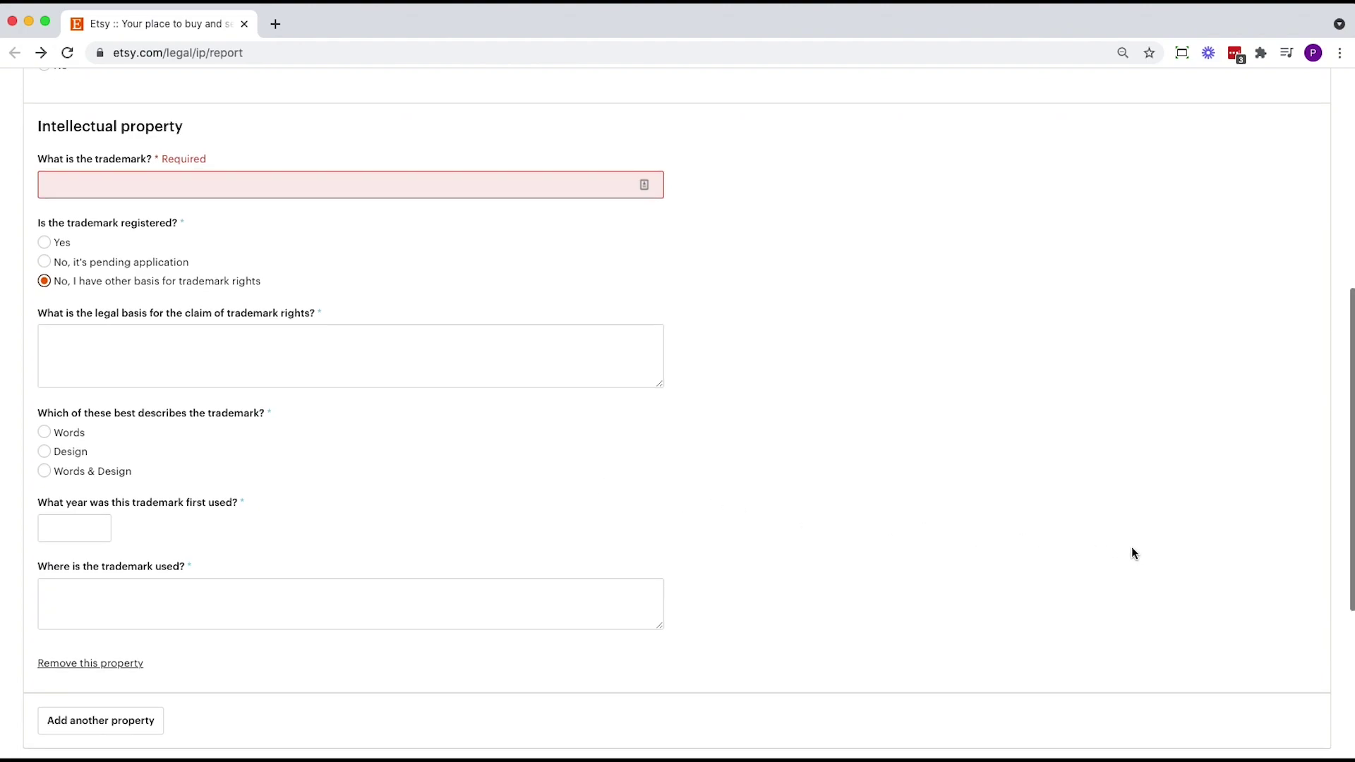
pyautogui.scroll(8, 947, 489)
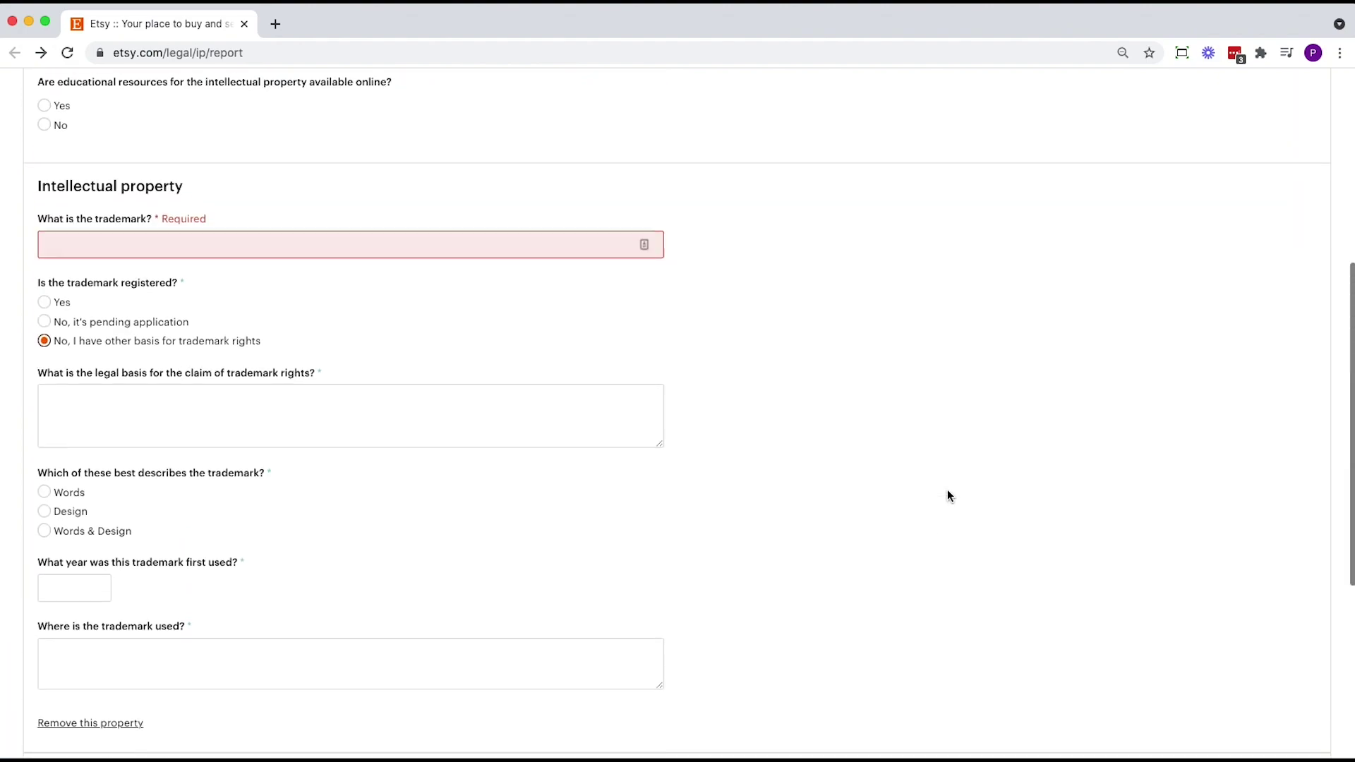
# - Advance to Infringing materials and set the reported material to Shop listing, checking the option for adding multiple listings at once
pyautogui.scroll(-8, 1272, 215)
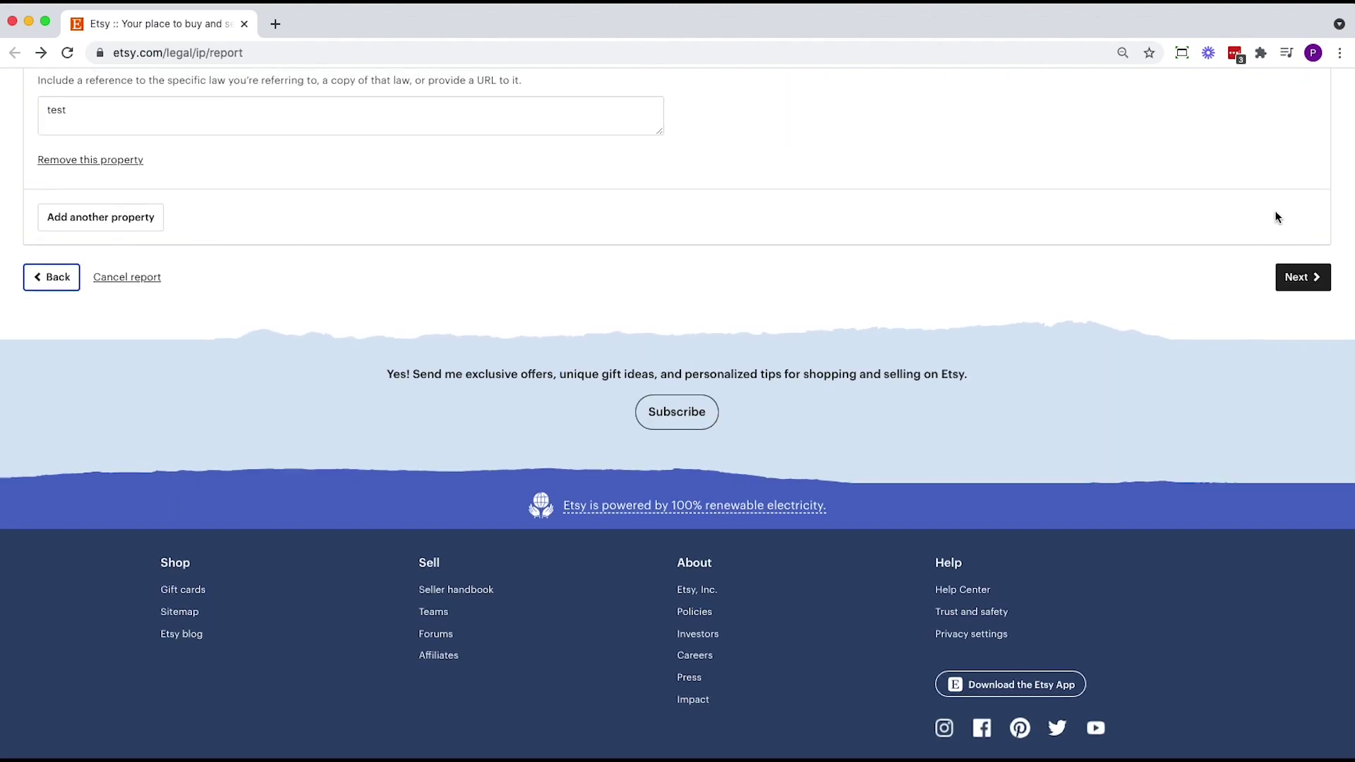
pyautogui.click(1302, 279)
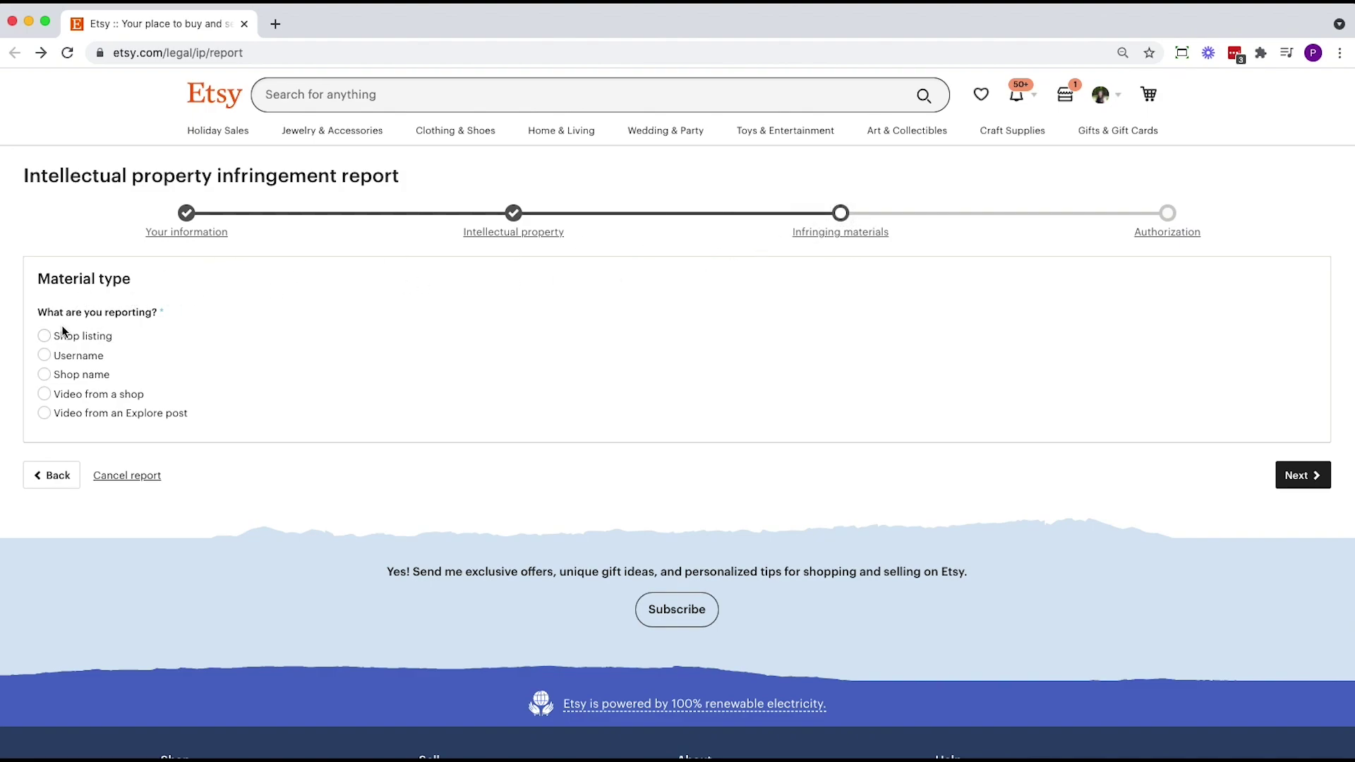
pyautogui.click(98, 341)
pyautogui.click(147, 522)
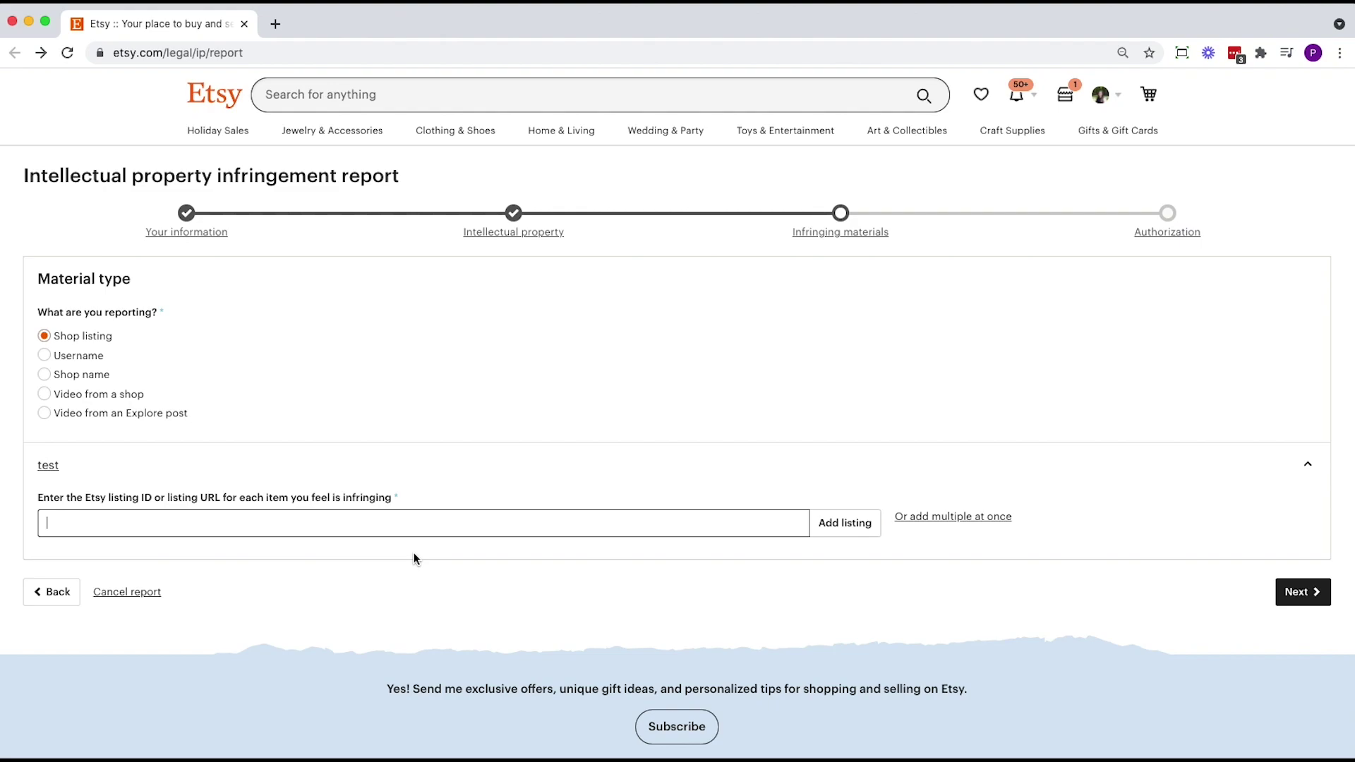
pyautogui.click(987, 517)
pyautogui.click(760, 410)
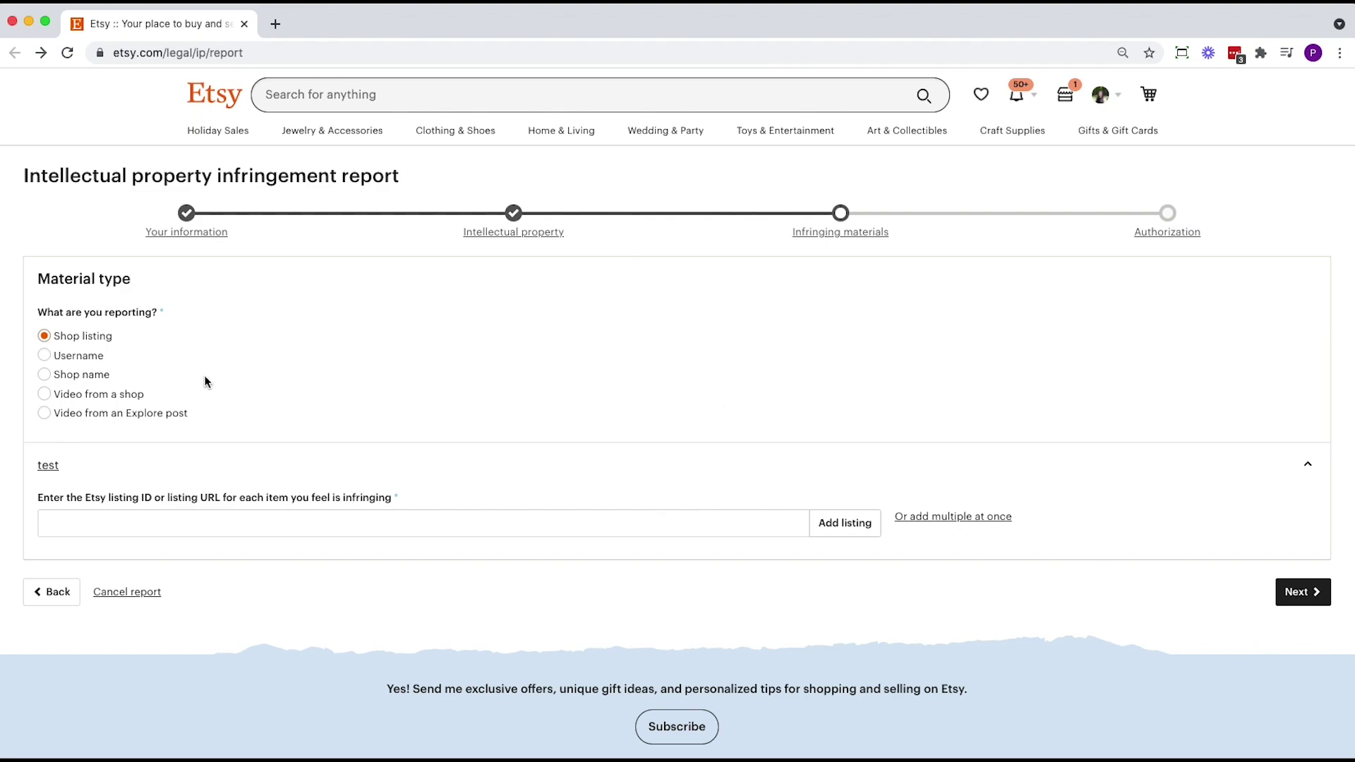
# - Try the material types Username, Shop name, Video from a shop and Video from an Explore post to compare their required fields
pyautogui.click(79, 358)
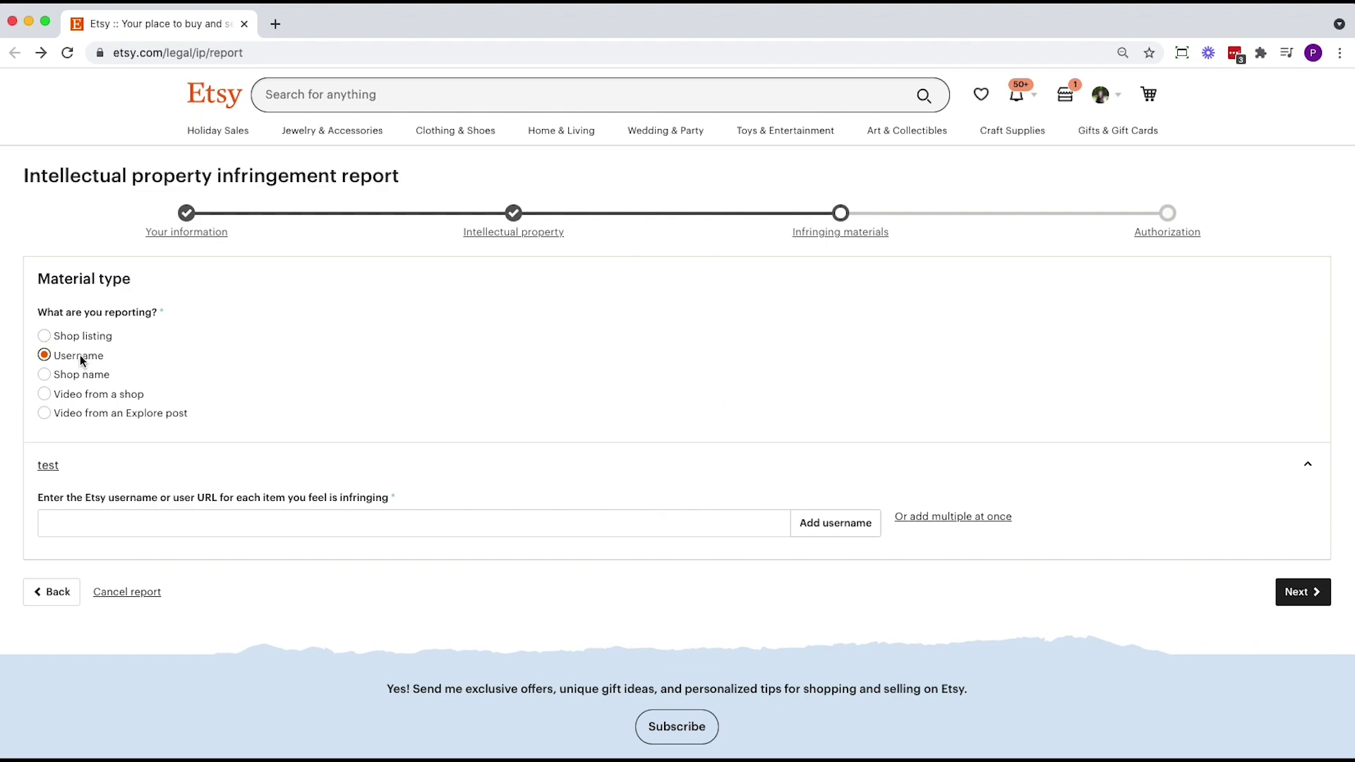
pyautogui.click(239, 520)
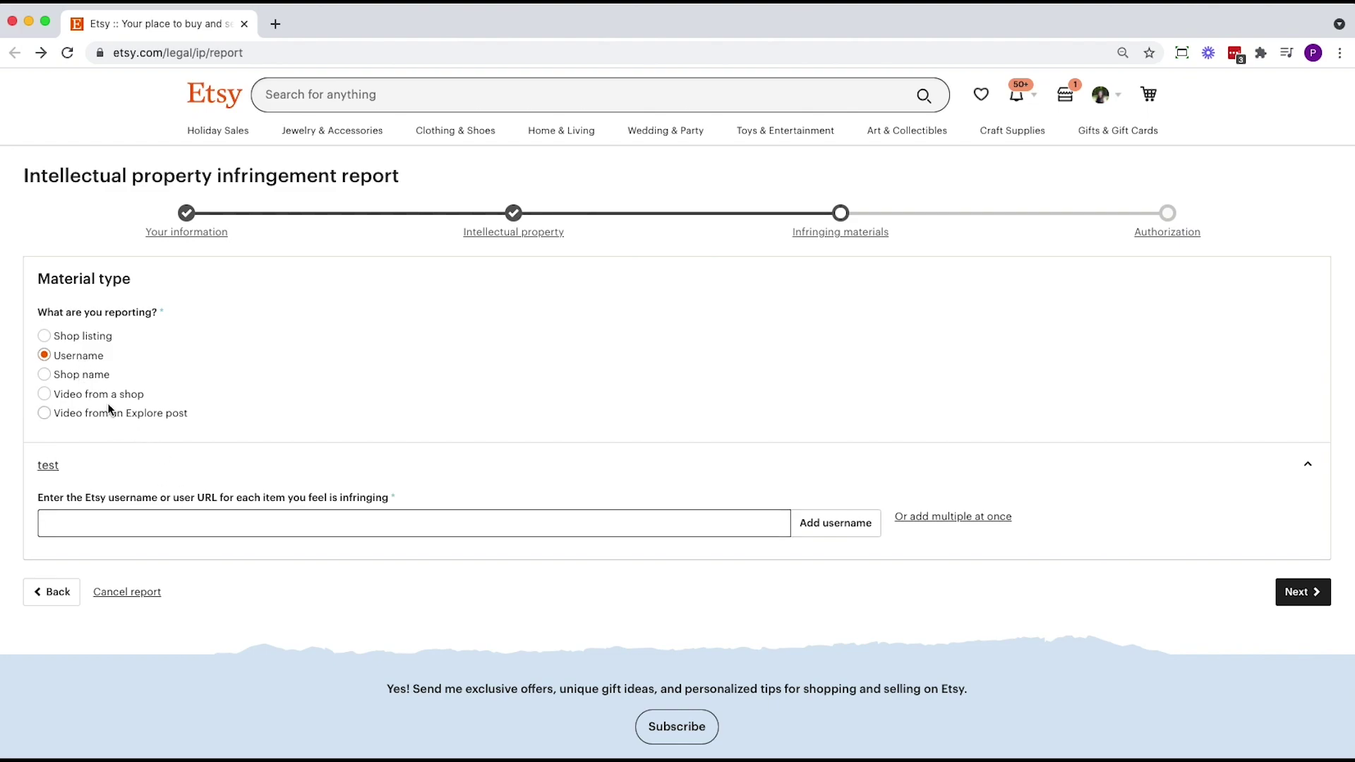
pyautogui.click(84, 375)
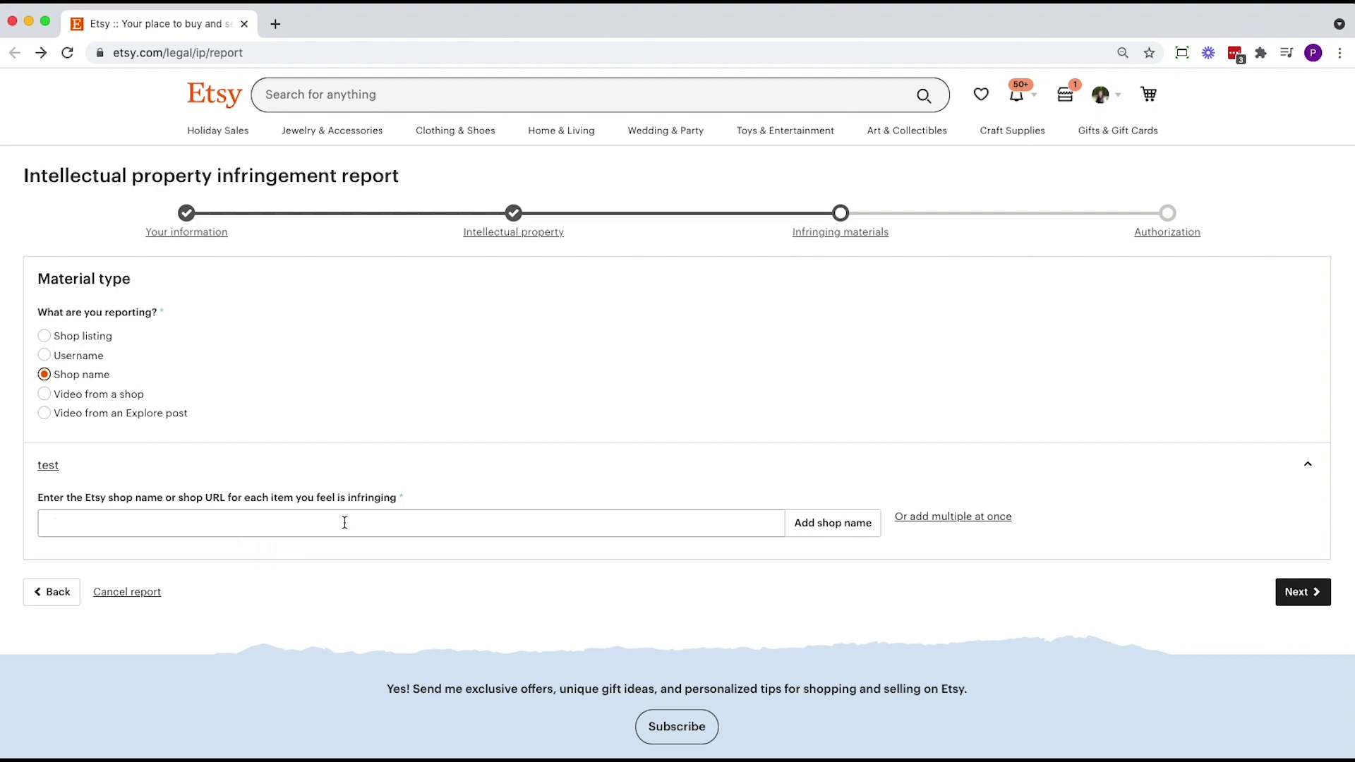
pyautogui.click(48, 393)
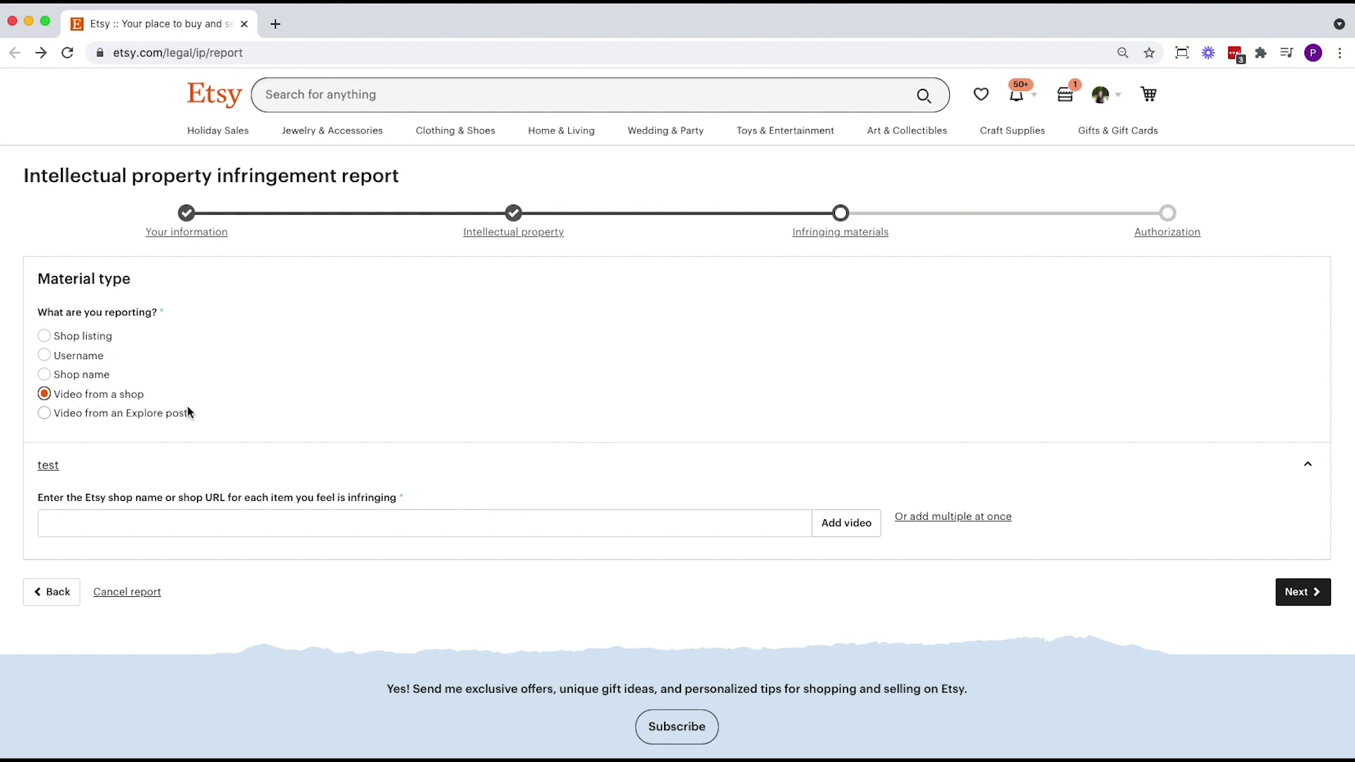
pyautogui.click(119, 414)
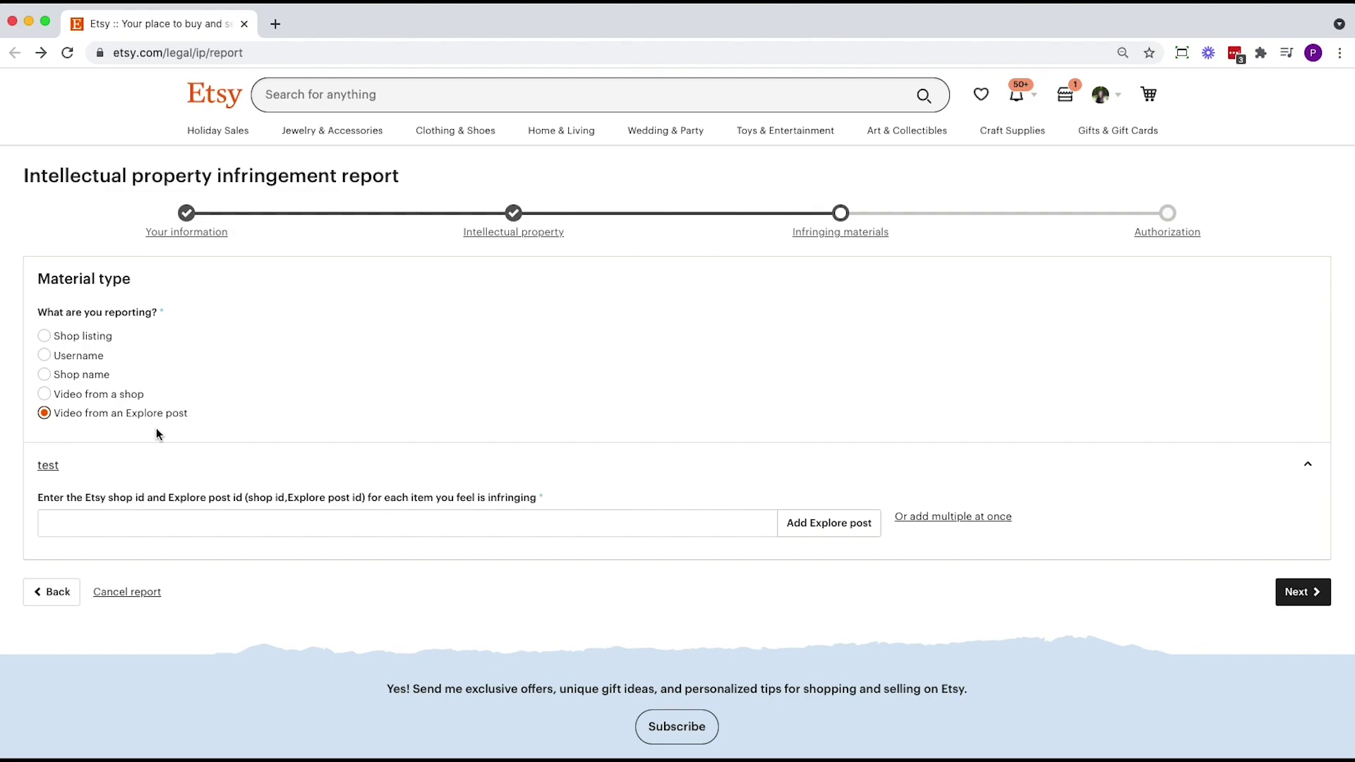
# - Set the reported material to Shop name and add the shop "penniesnotperfection" as infringing
pyautogui.click(79, 374)
pyautogui.scroll(-2, 79, 374)
pyautogui.write('pe')
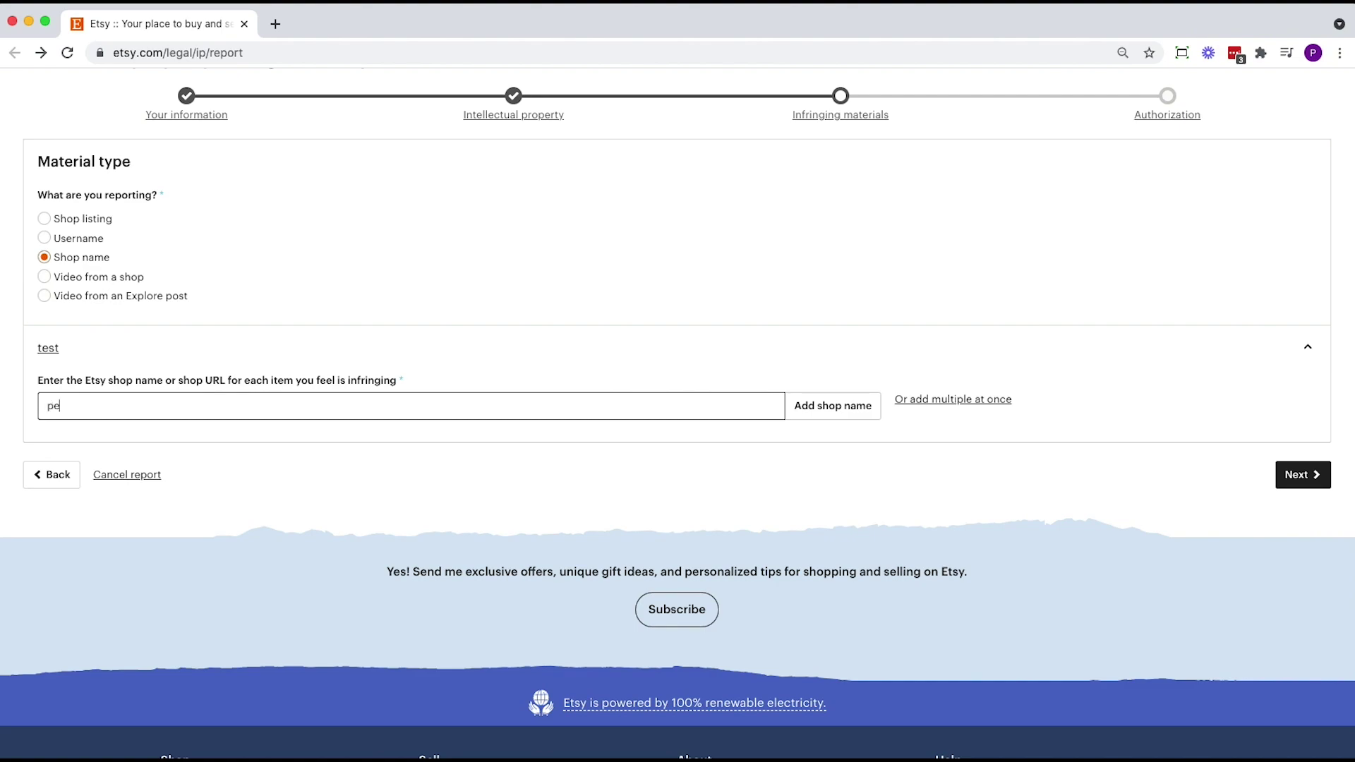
pyautogui.write('nniesnotperfection')
pyautogui.click(846, 405)
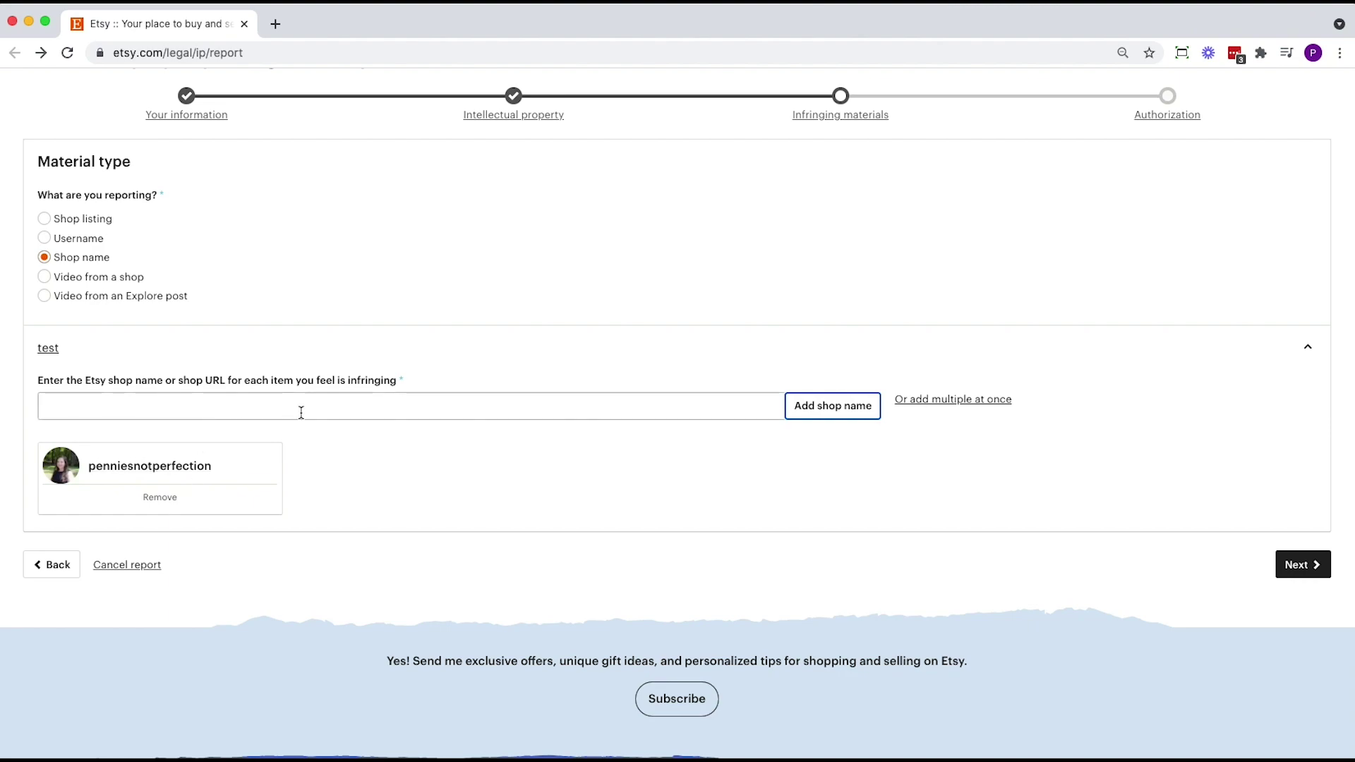
# - Remove the added shop from the infringing materials and add "penniesnotperfection" again as the reported shop name
pyautogui.click(162, 502)
pyautogui.click(290, 409)
pyautogui.write('penniesnotperfectio')
pyautogui.press('BackSpace')
pyautogui.press('BackSpace')
pyautogui.press('BackSpace')
pyautogui.press('BackSpace')
pyautogui.press('BackSpace')
pyautogui.write('ectio')
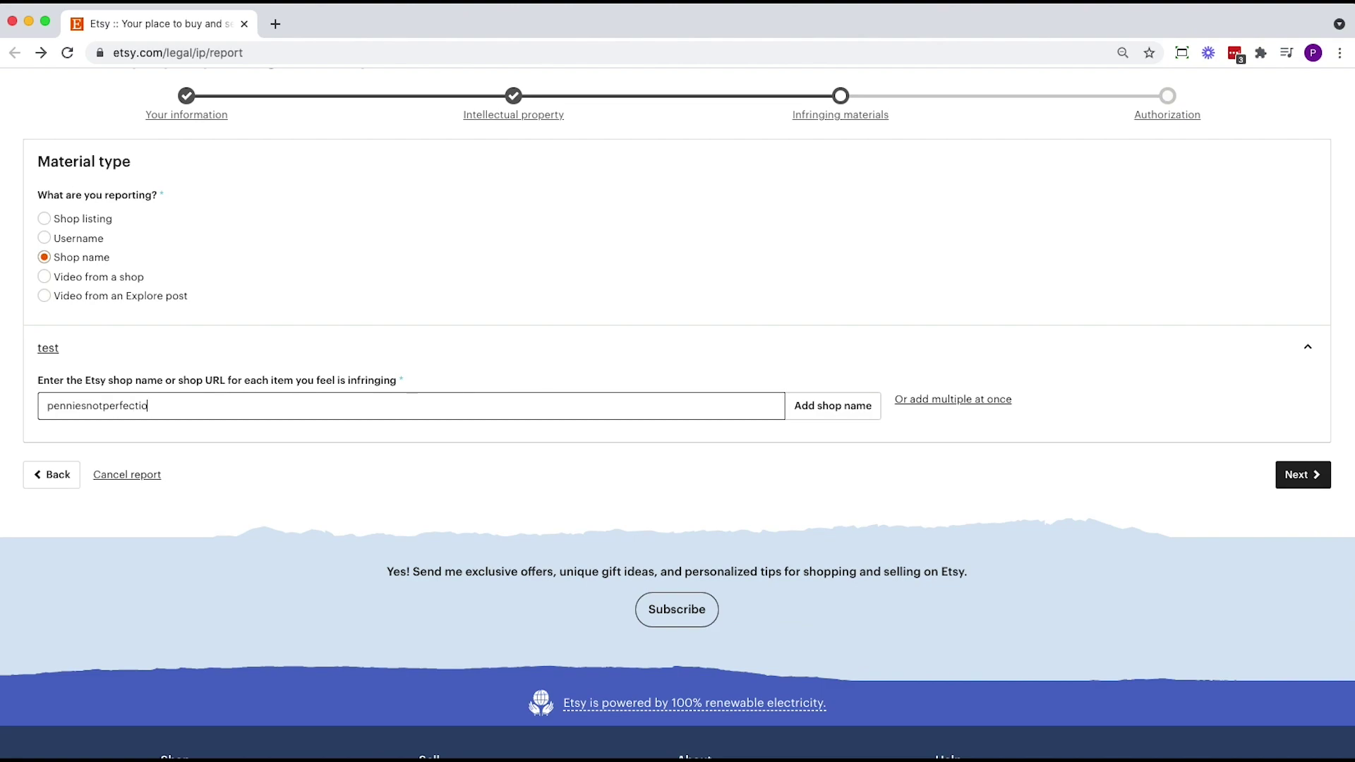
pyautogui.write('n')
pyautogui.click(839, 413)
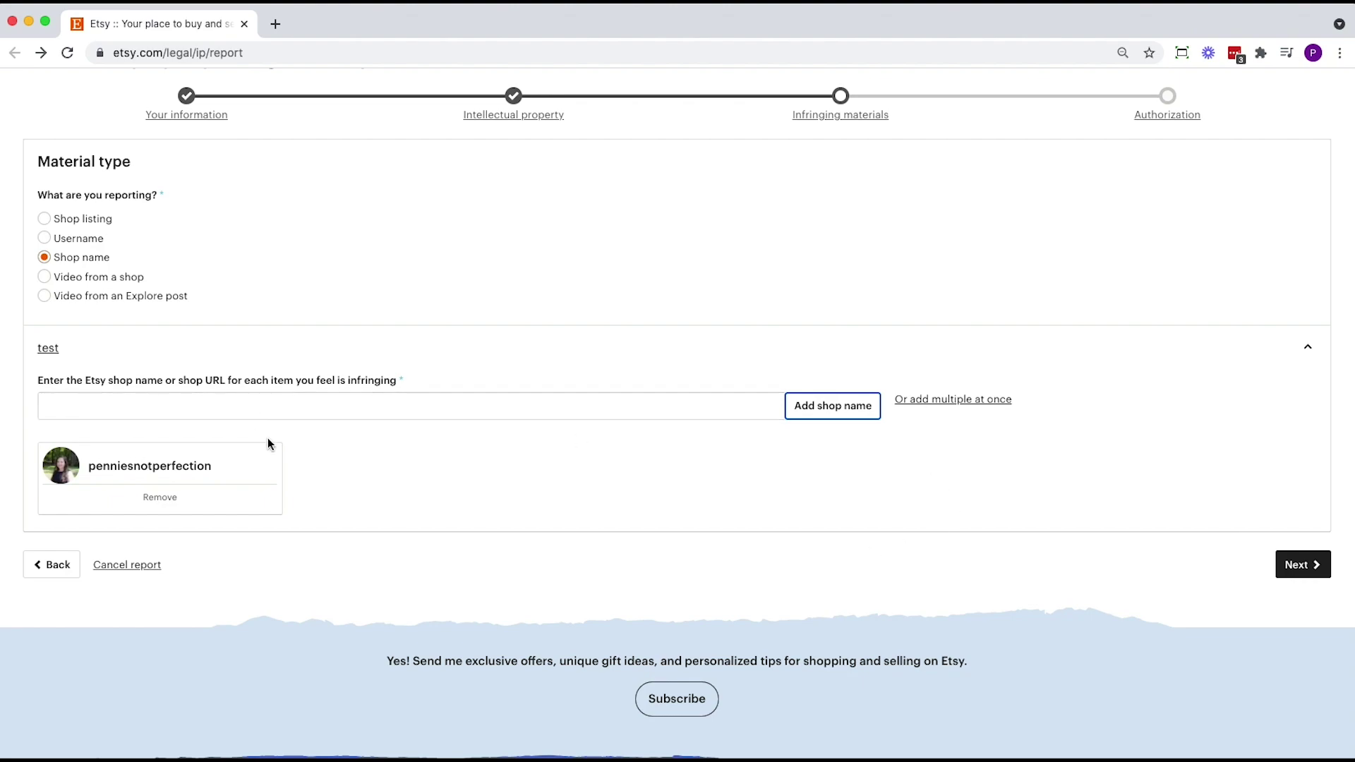
# - Advance to Authorization to review the required statements and signature field, and cancel the infringement report without submitting it
pyautogui.click(1313, 573)
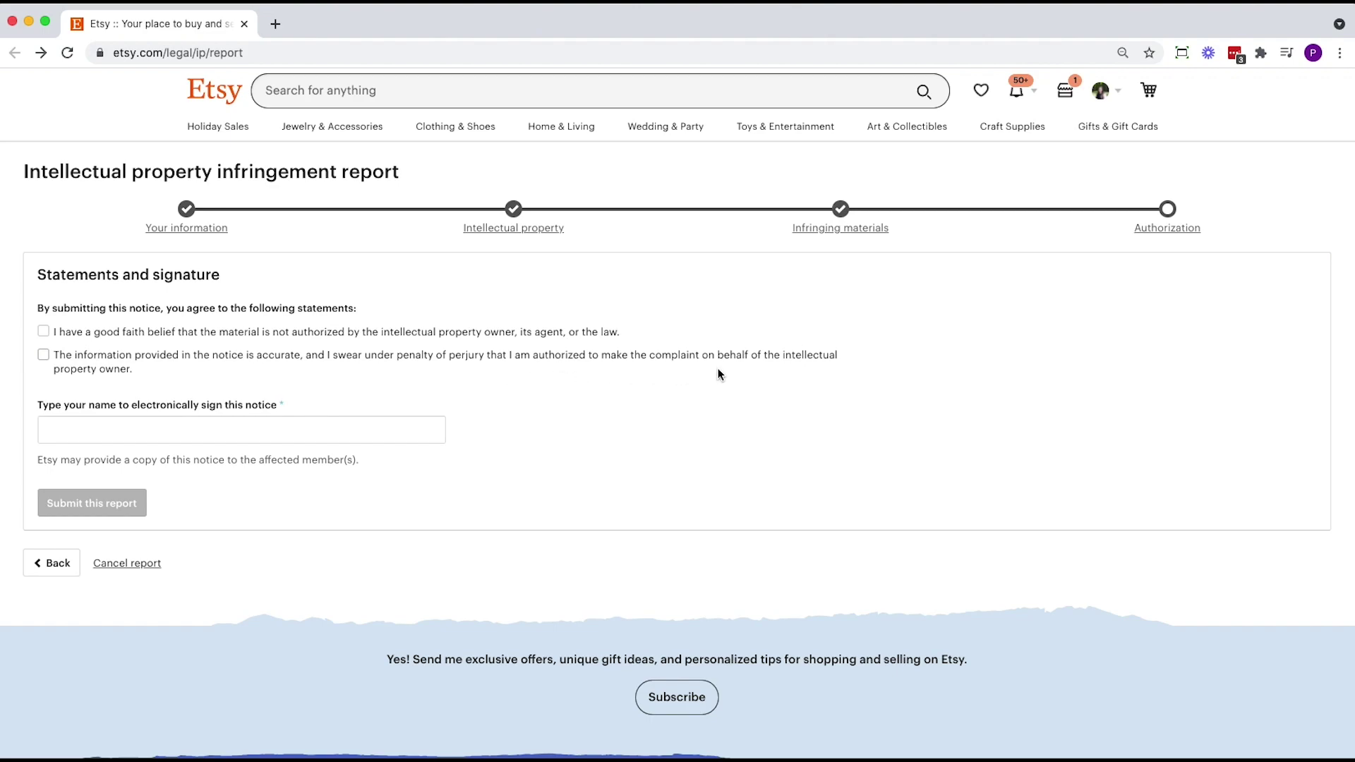
pyautogui.click(77, 429)
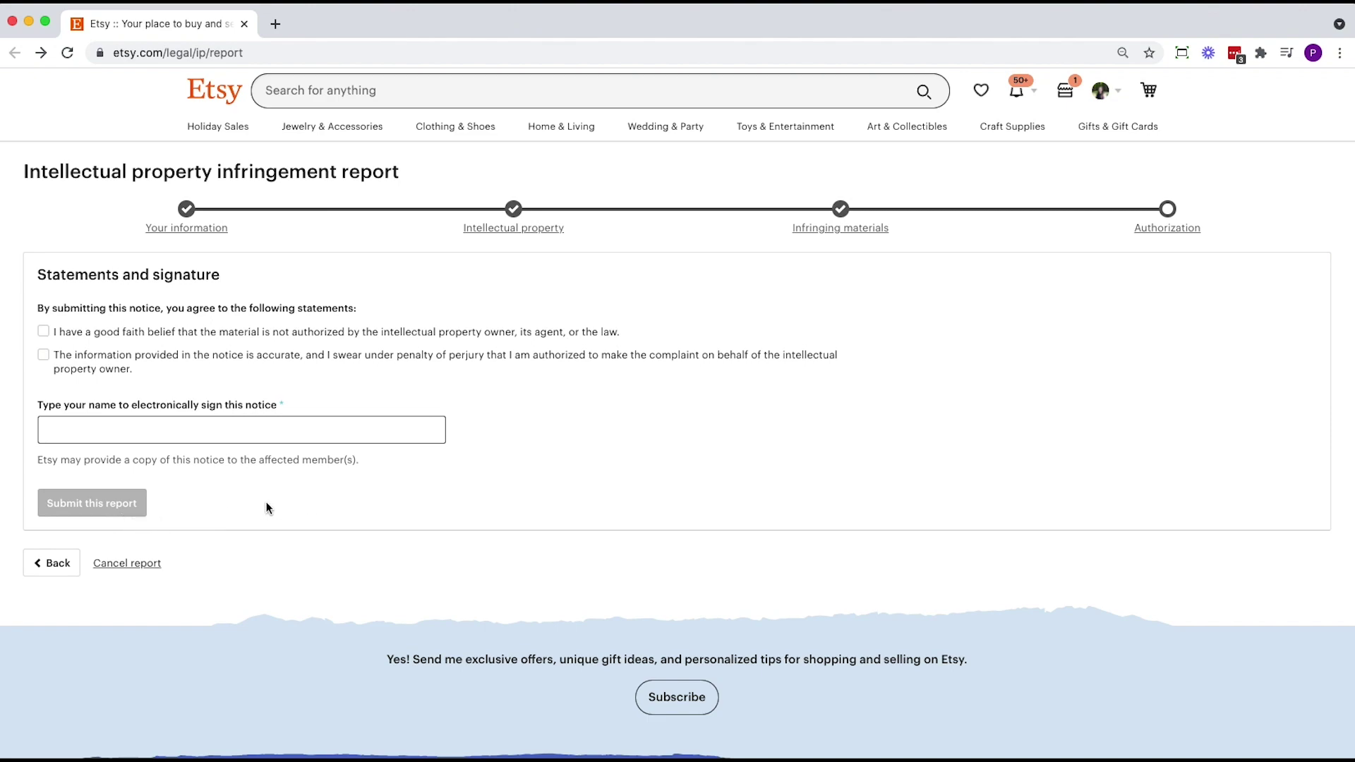
pyautogui.click(127, 563)
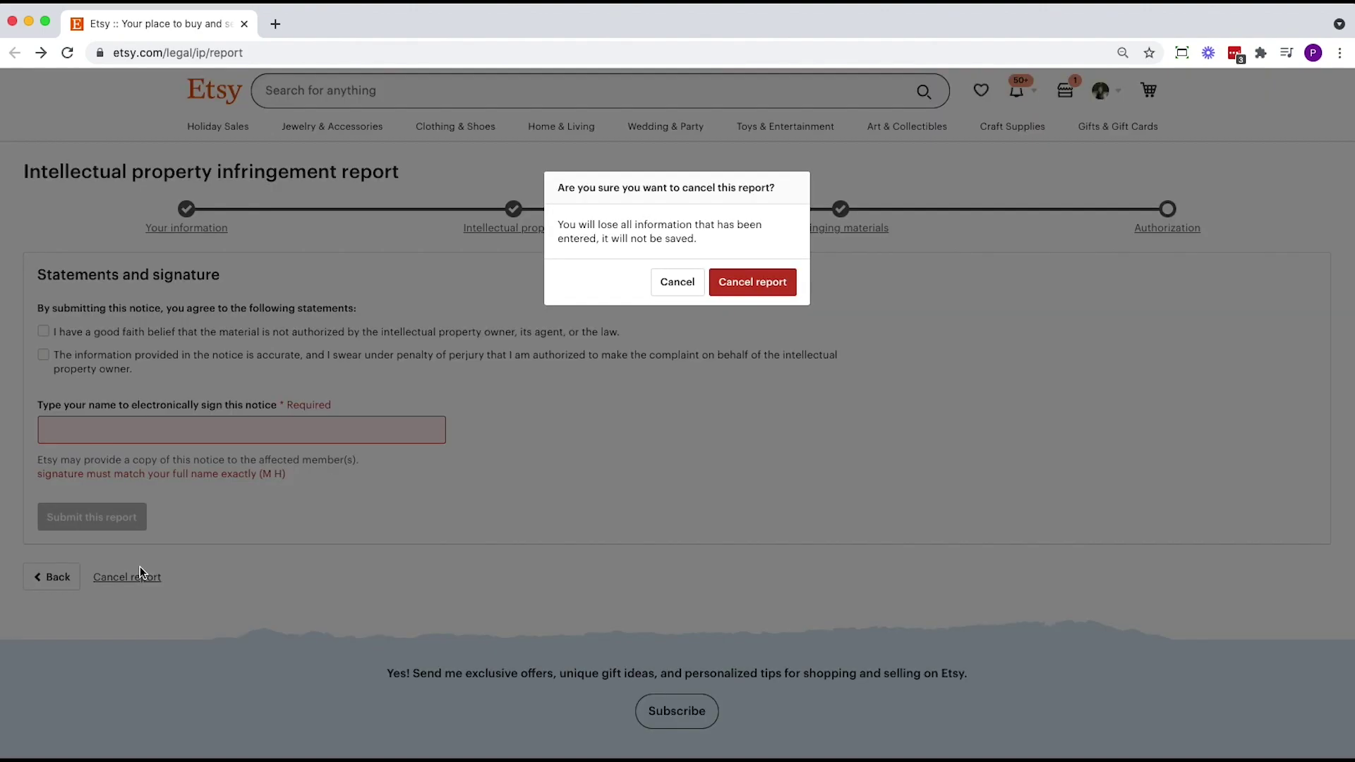
pyautogui.click(747, 285)
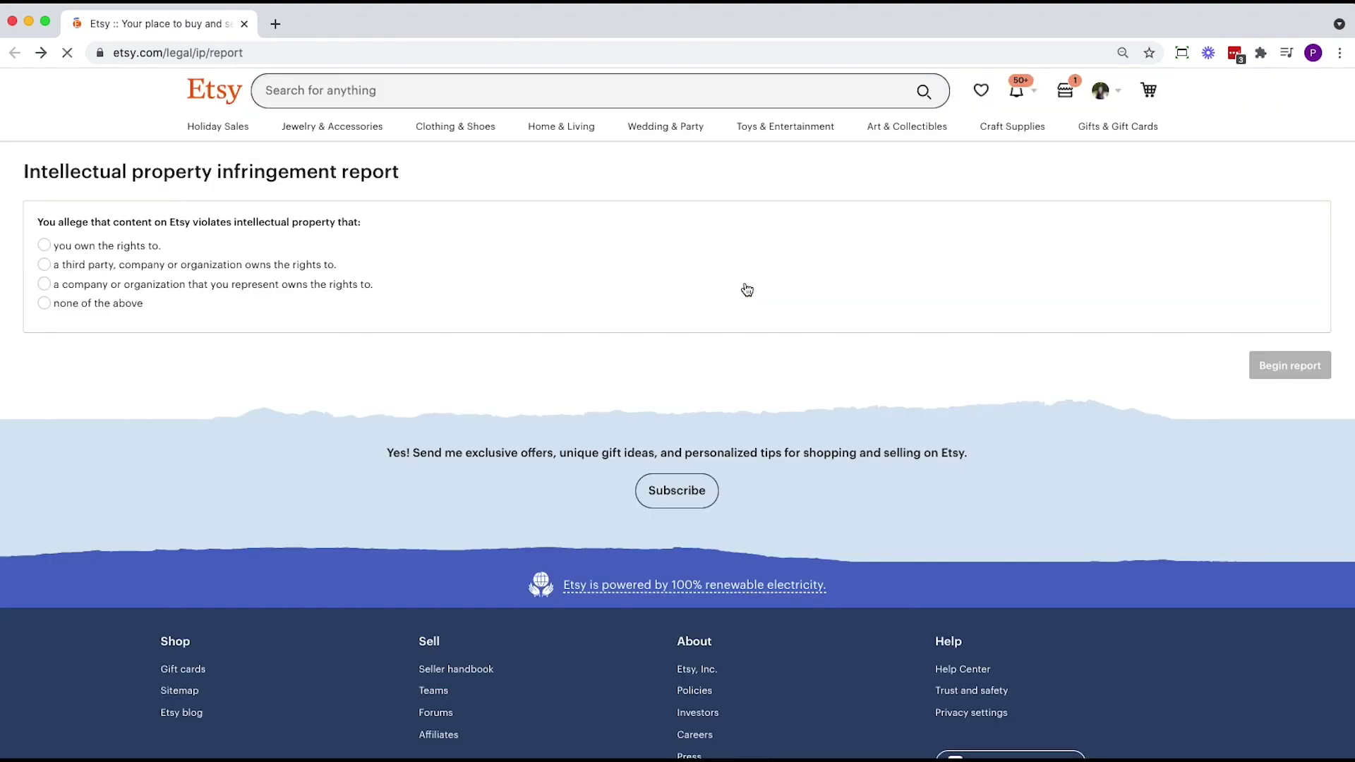